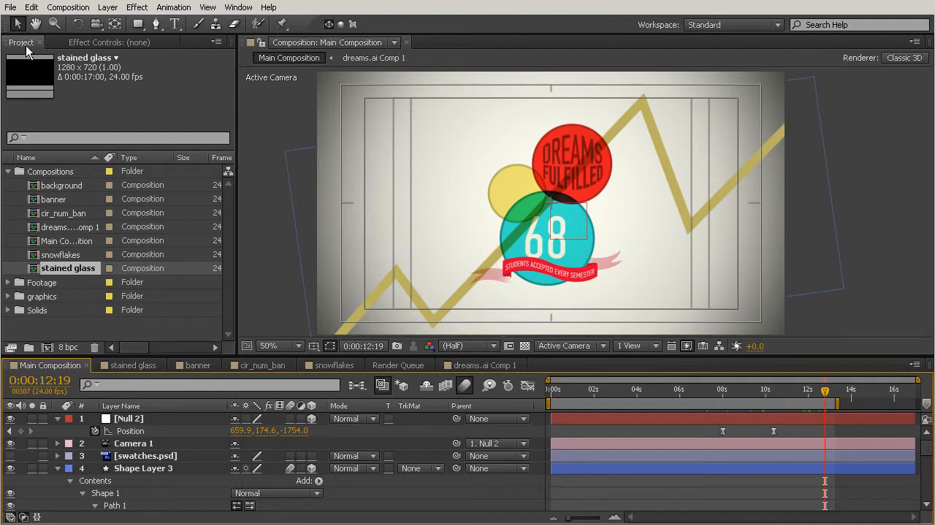
Create a new composition with the default 1280×720, 24 fps, 17-second settings
left_click(48, 346)
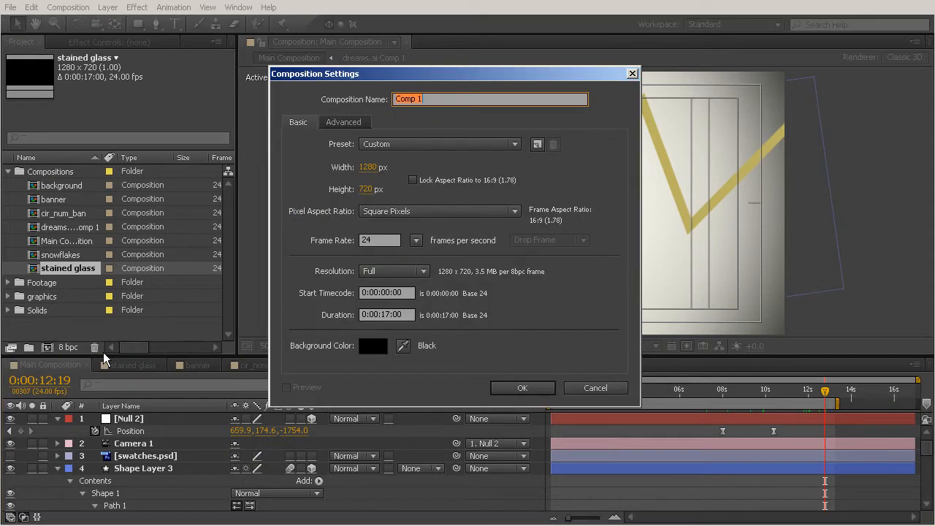
left_click(521, 388)
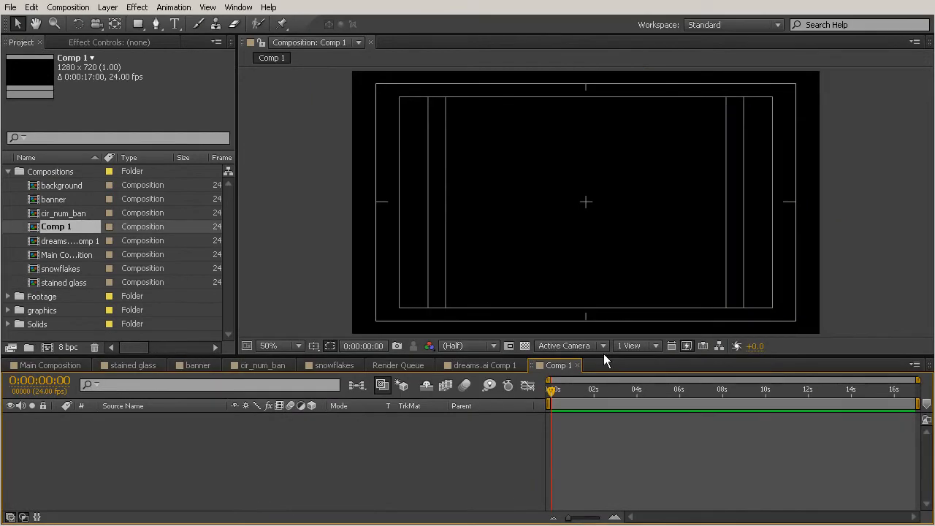
left_click_drag(604, 353, 606, 372)
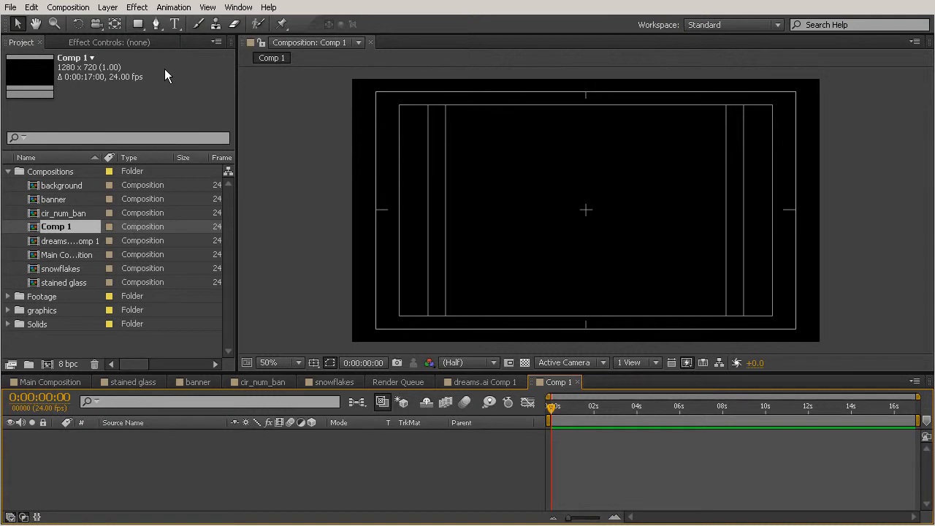
Add a new full-frame solid layer to the new composition
left_click(108, 10)
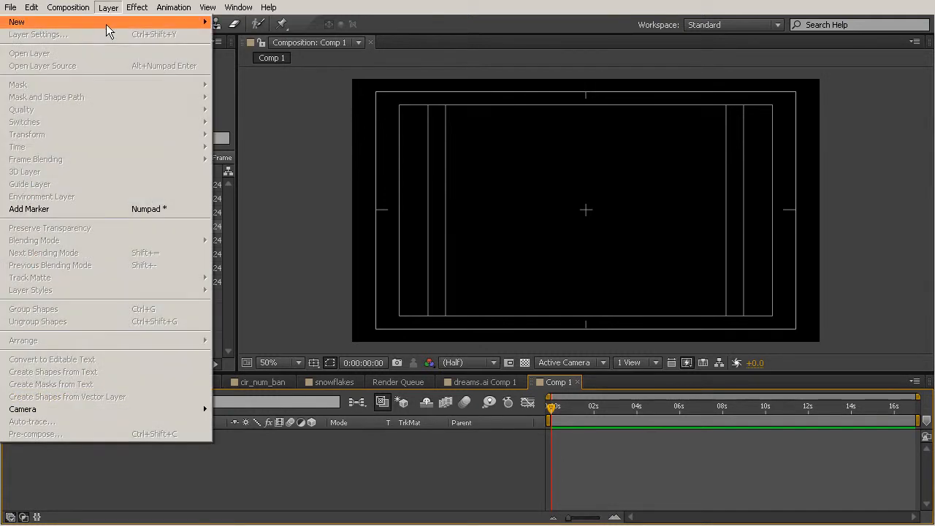
mouse_move(110, 23)
left_click(256, 37)
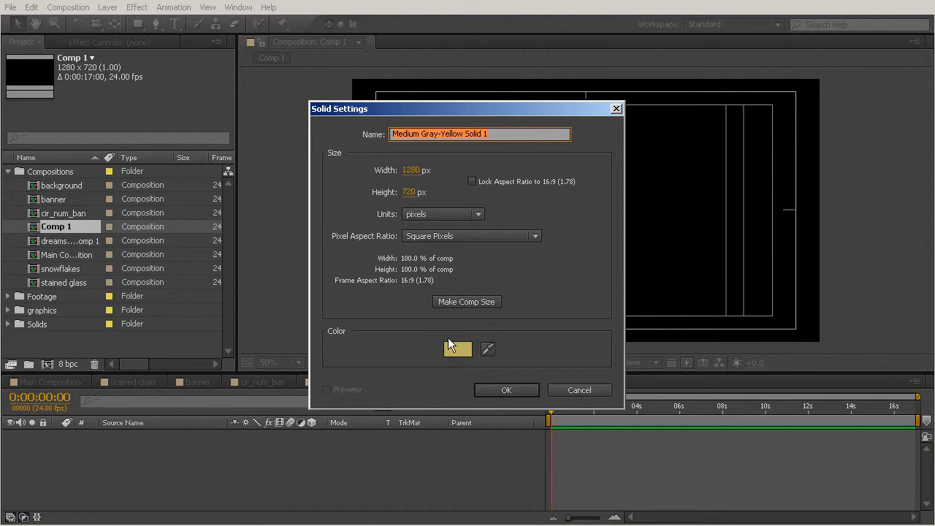
left_click(497, 390)
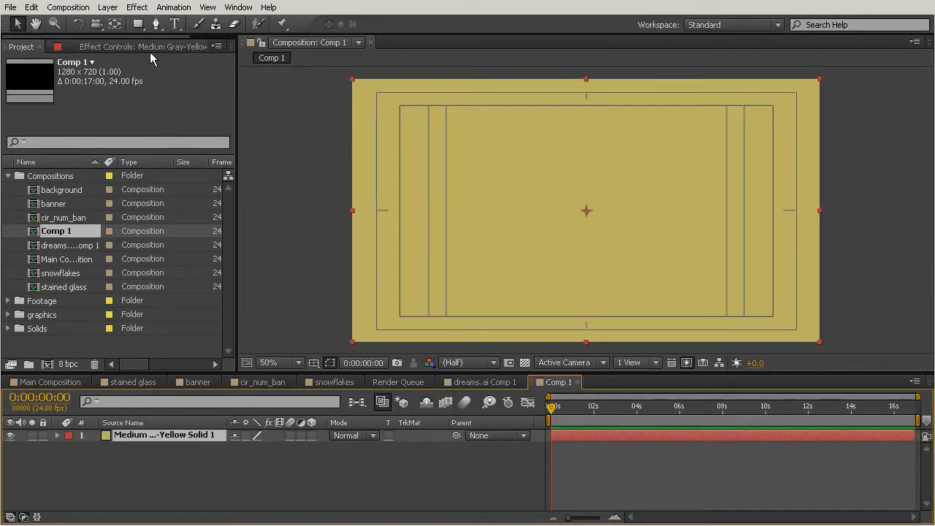
Draw a small circular mask centered on the solid with the Ellipse tool
left_click(137, 26)
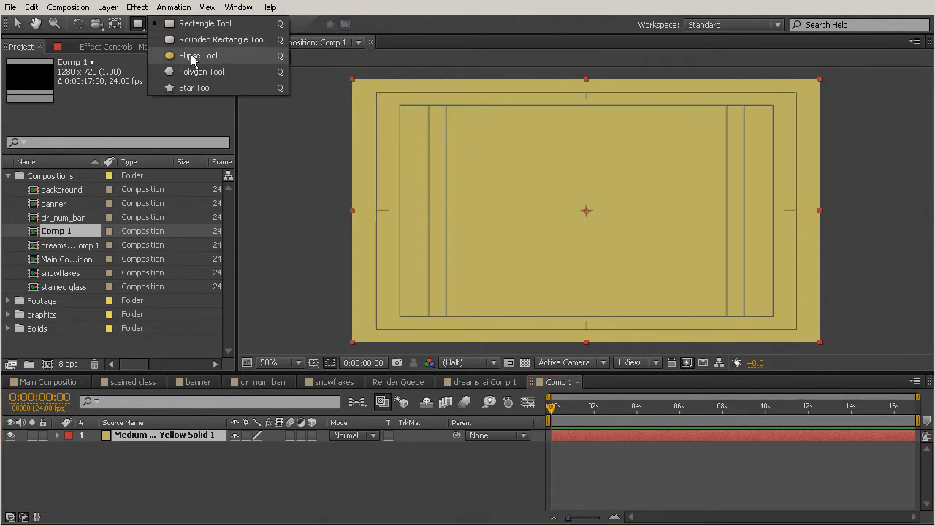
left_click(194, 59)
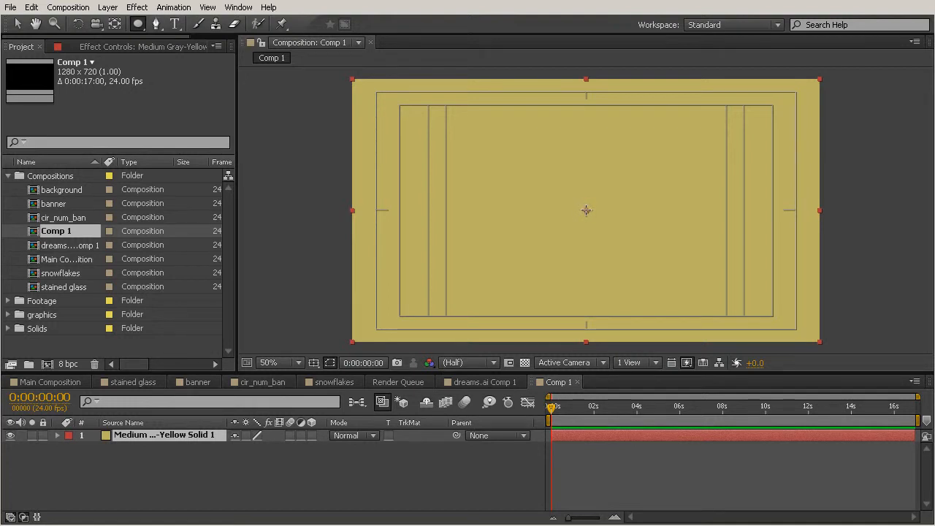
left_click_drag(586, 210, 676, 145)
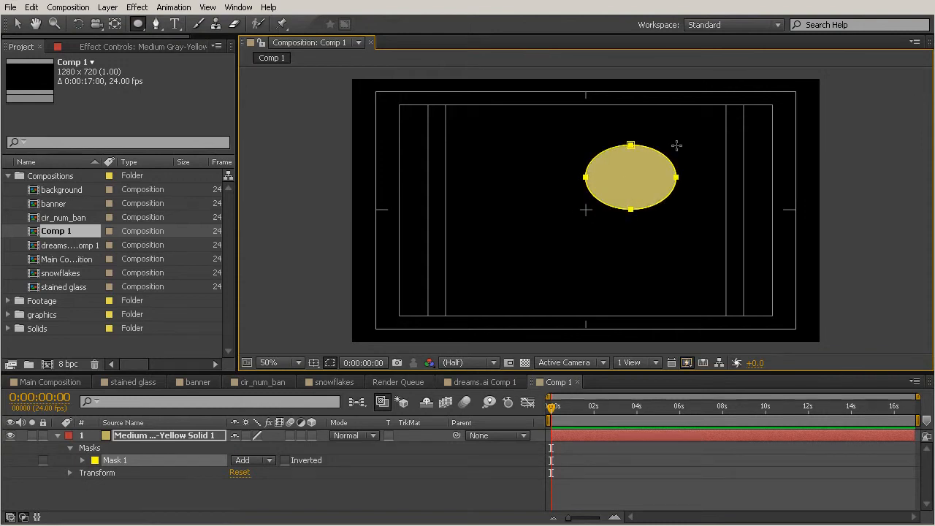
key("shift")
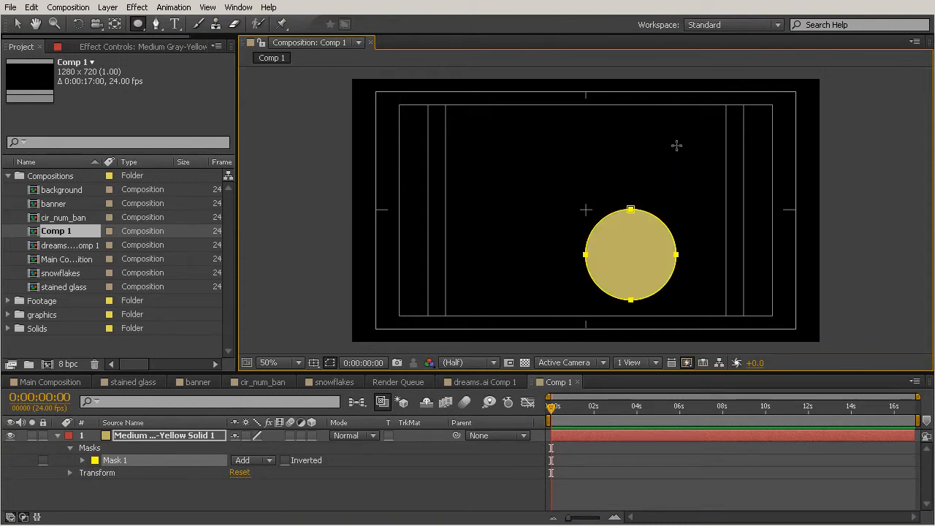
key("ctrl")
left_click_drag(677, 146, 612, 191)
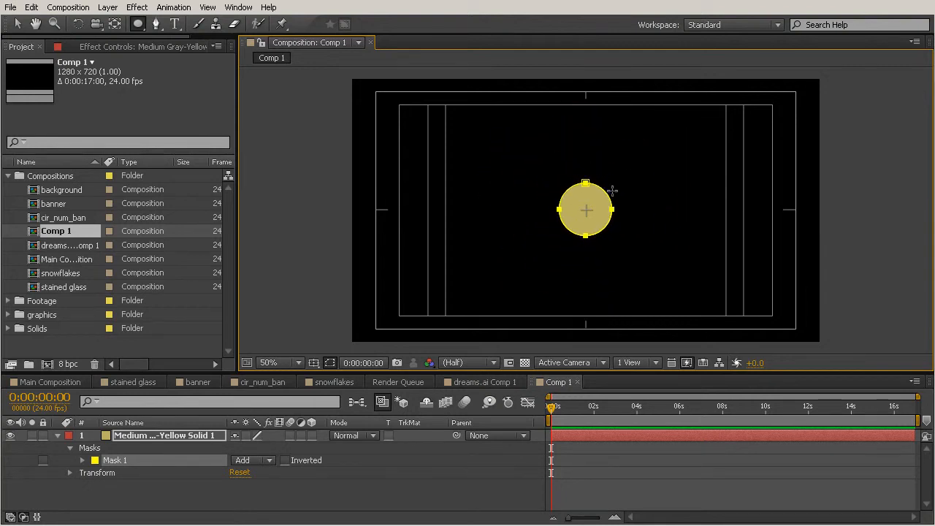
With the solid selected, draw a long curving open path across the frame as a second mask with the Pen tool
left_click(18, 23)
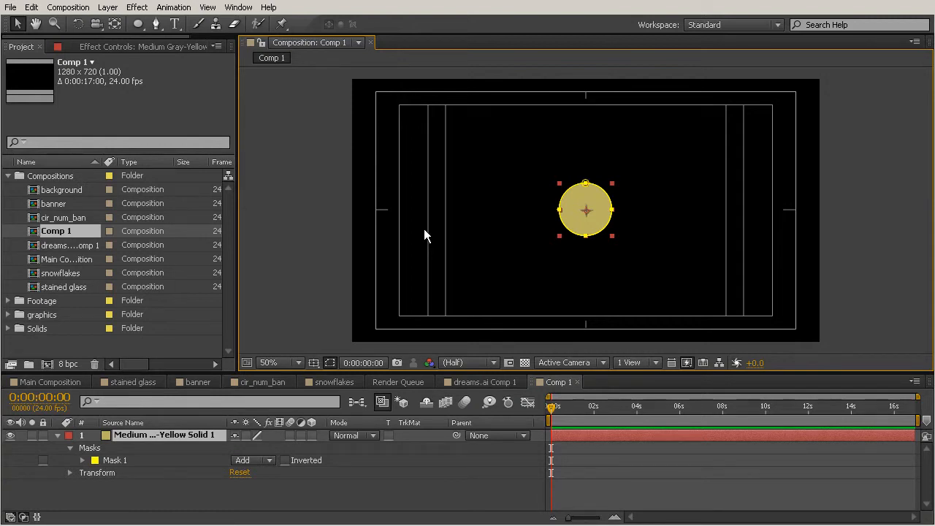
left_click(121, 434)
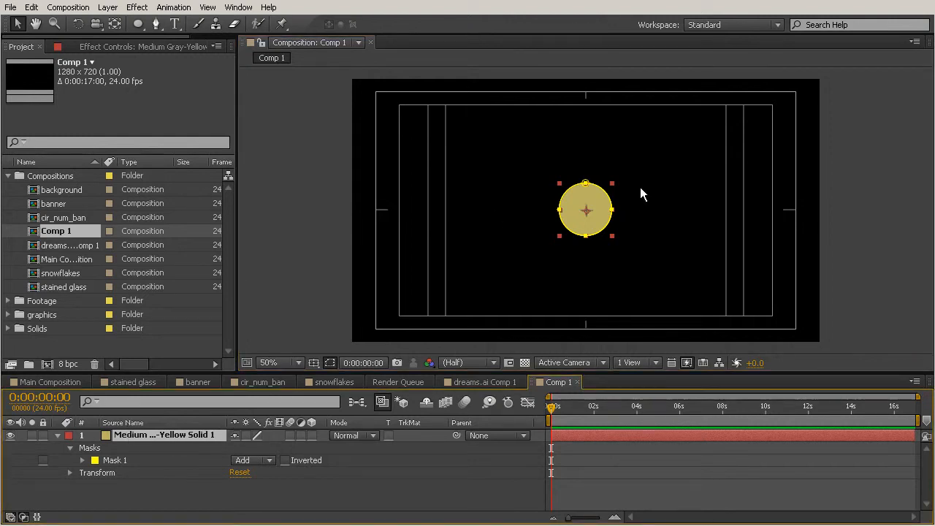
left_click(155, 23)
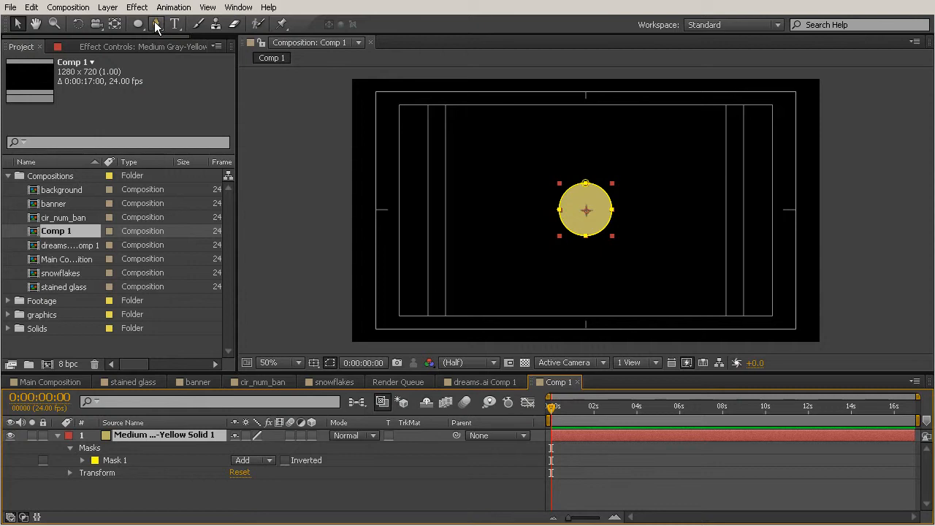
left_click(373, 247)
left_click_drag(475, 287, 496, 263)
left_click_drag(639, 262, 668, 283)
left_click_drag(739, 216, 741, 174)
left_click_drag(526, 159, 499, 200)
left_click_drag(467, 227, 453, 207)
left_click(496, 124)
left_click_drag(725, 129, 732, 132)
left_click(773, 187)
left_click_drag(775, 195, 780, 231)
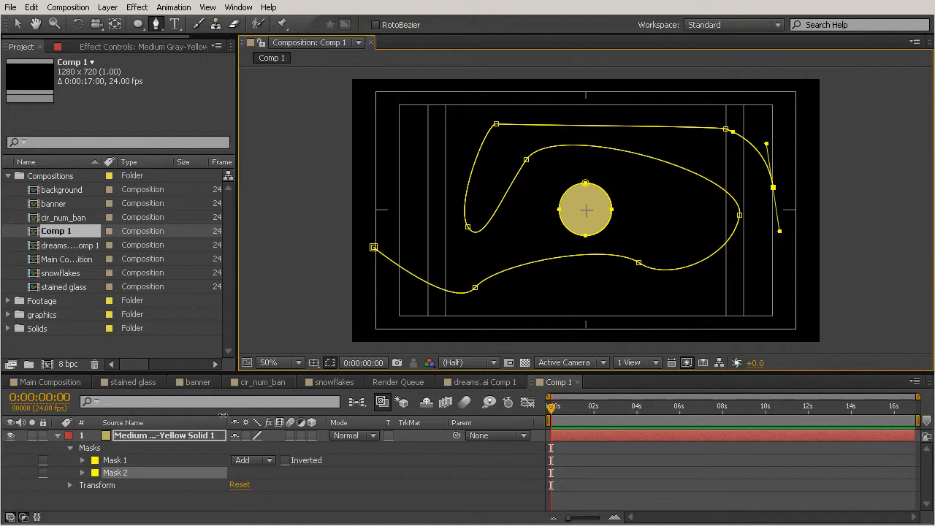
Copy the second mask's path and delete that mask from the solid
left_click_drag(283, 372, 284, 351)
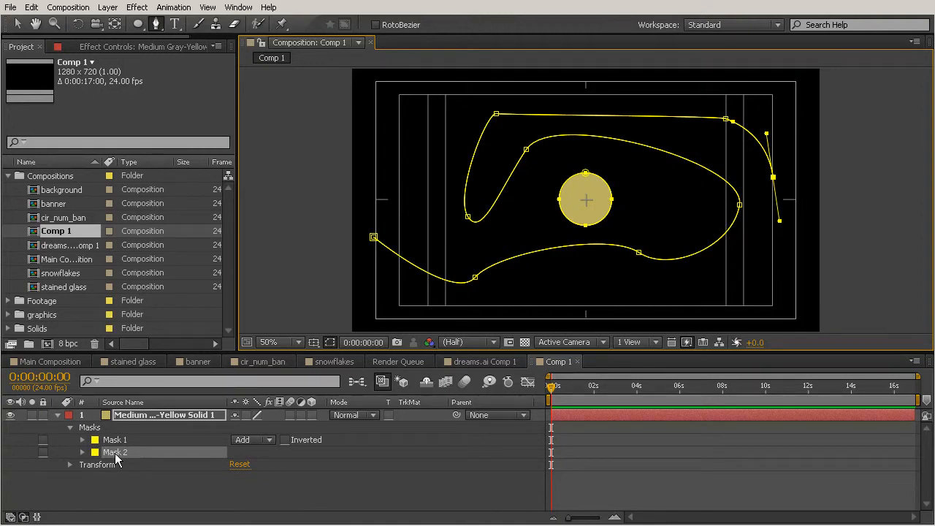
left_click(83, 452)
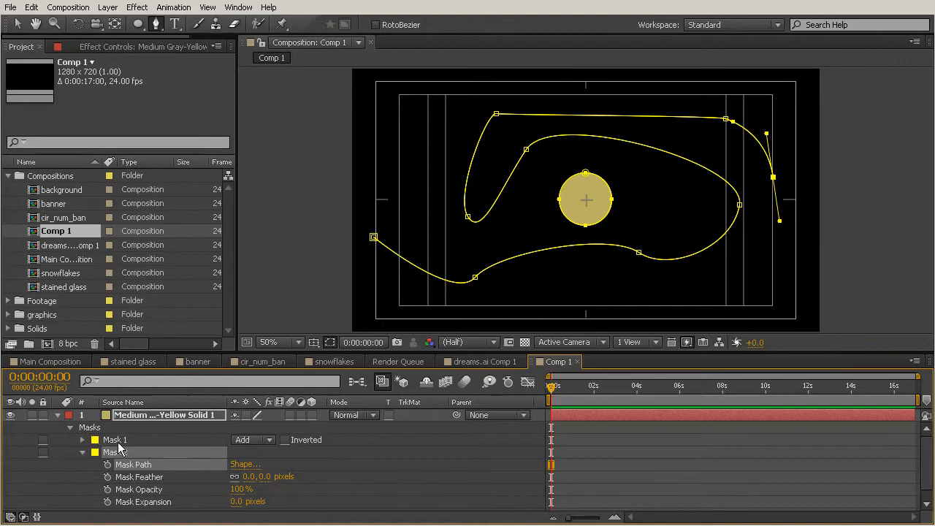
left_click(117, 441)
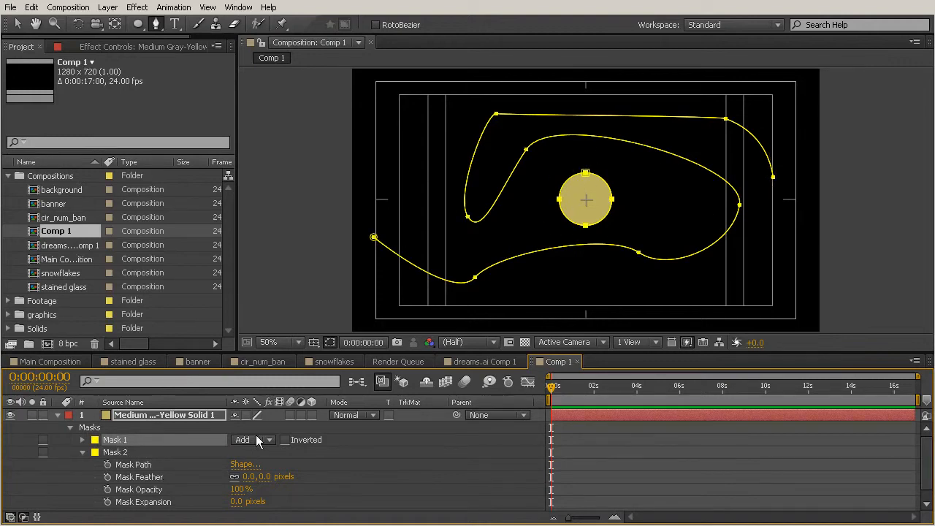
left_click(125, 453)
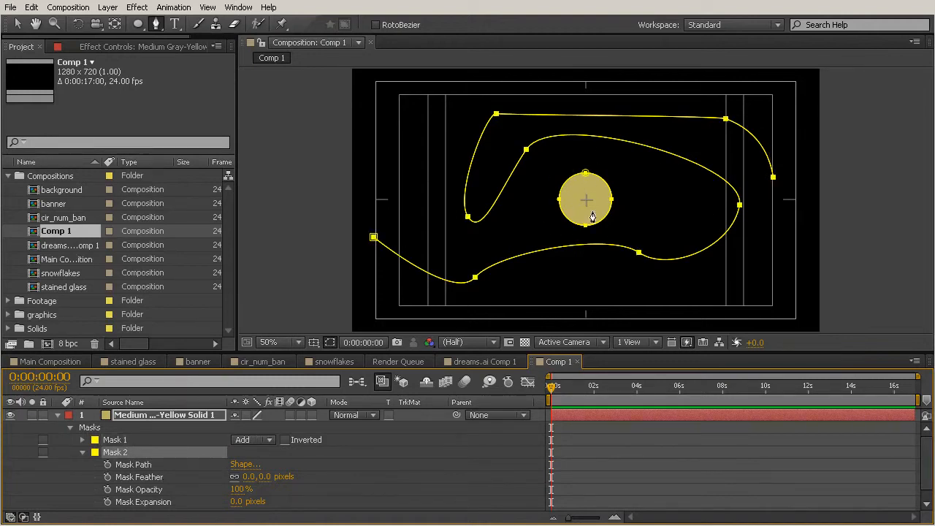
left_click(130, 466)
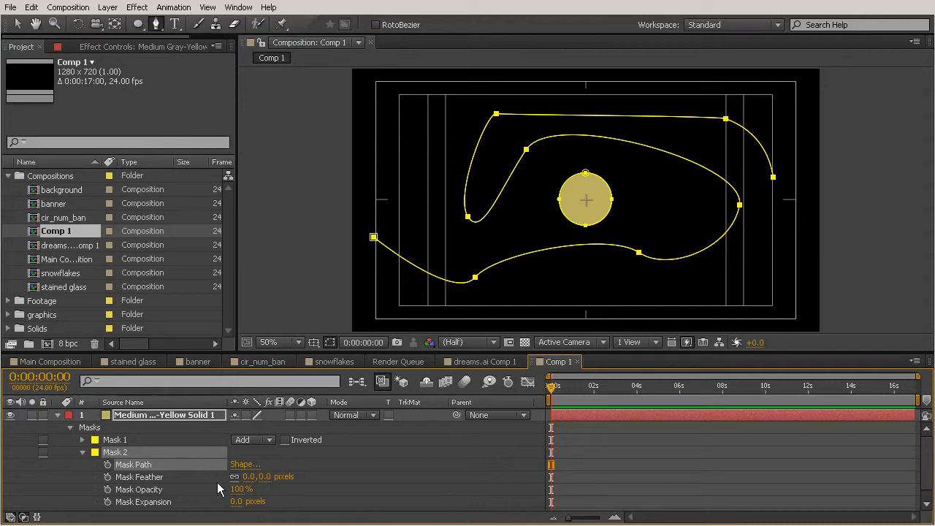
key("Delete")
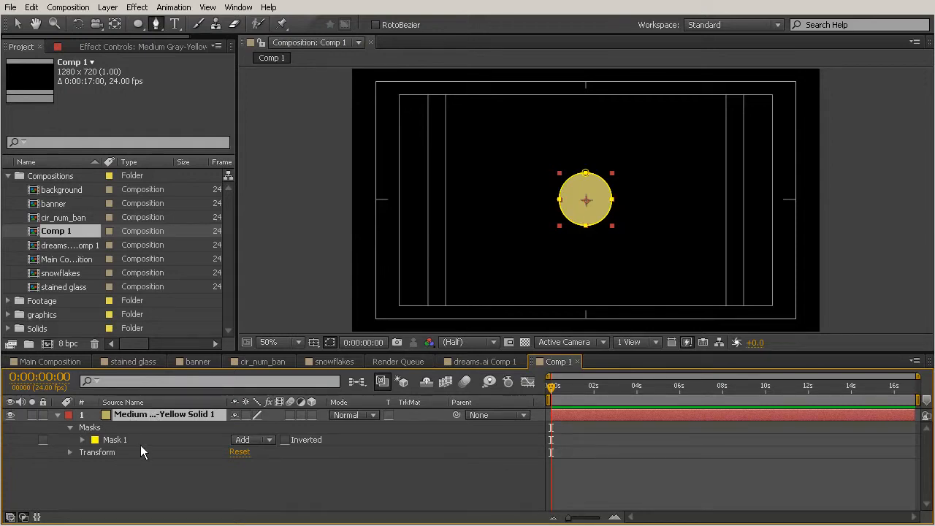
Paste the copied path into the solid's Position property as motion keyframes and scrub through the motion
key("p")
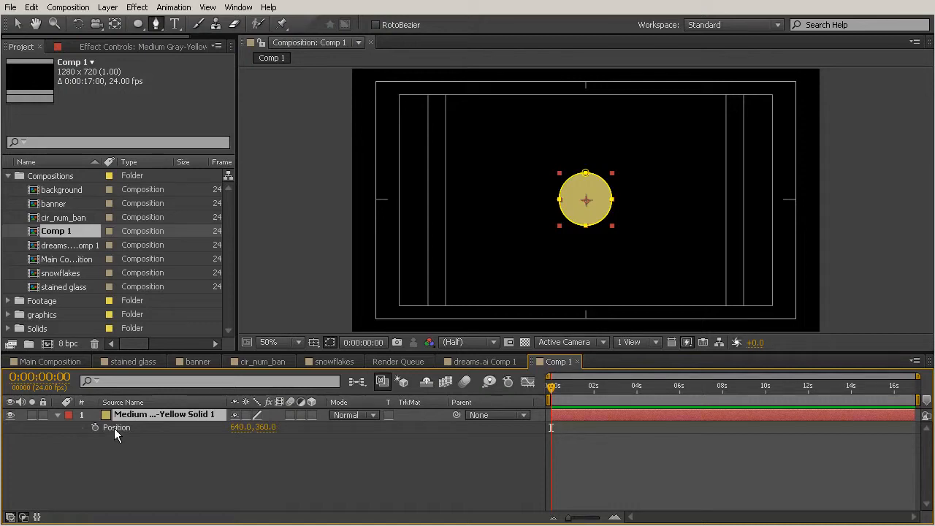
left_click(115, 430)
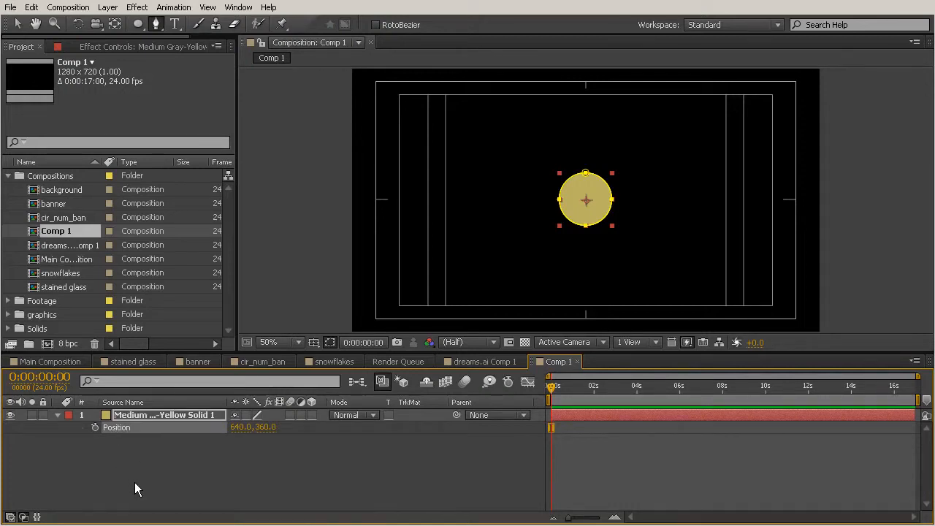
key("ctrl+v")
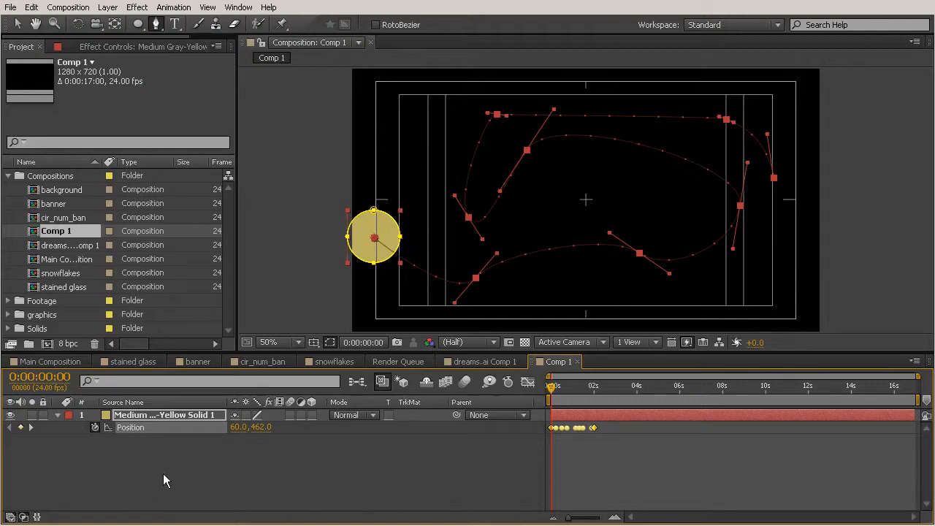
left_click_drag(548, 386, 593, 422)
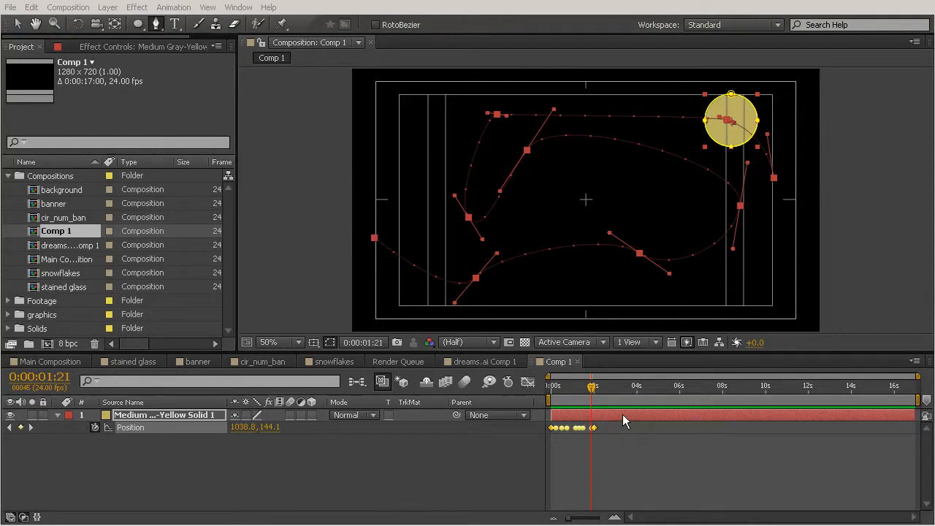
In Main Composition, add a new solid colored by sampling the yellow zigzag line with the eyedropper
left_click(33, 363)
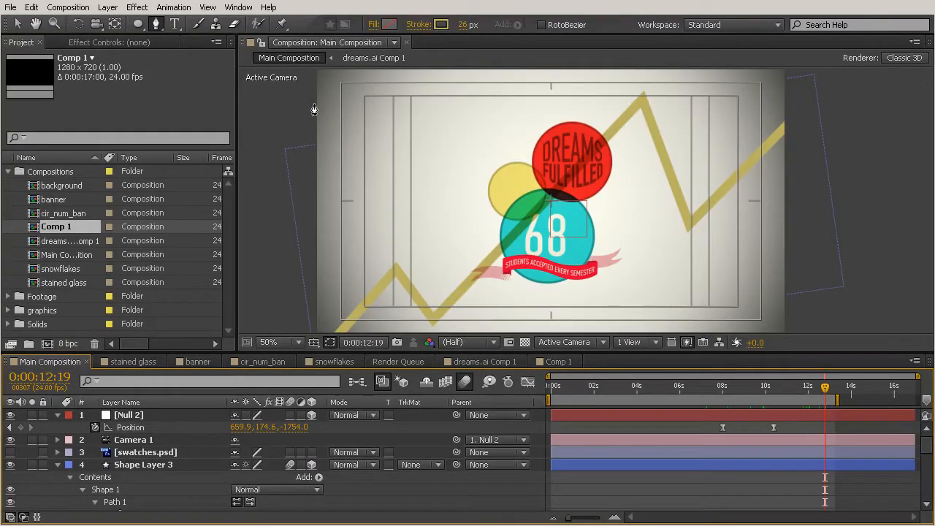
left_click(108, 8)
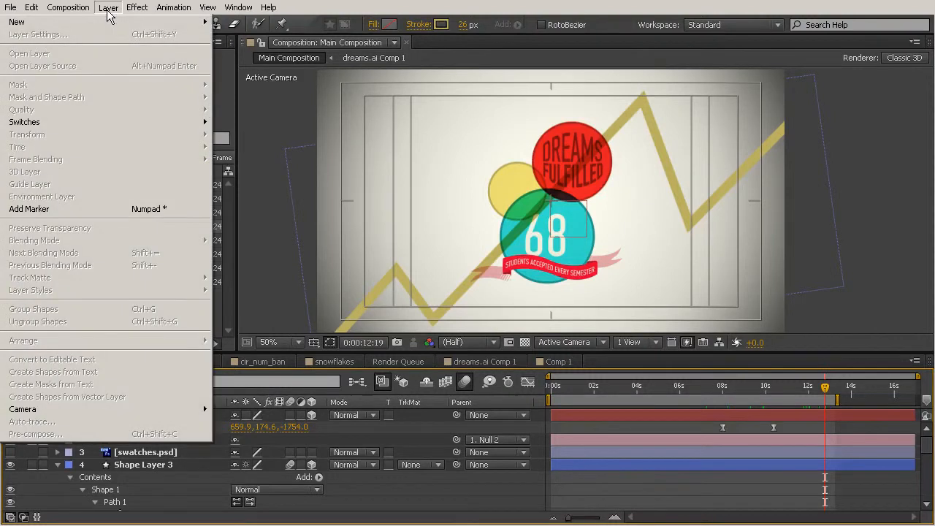
mouse_move(116, 23)
left_click(232, 37)
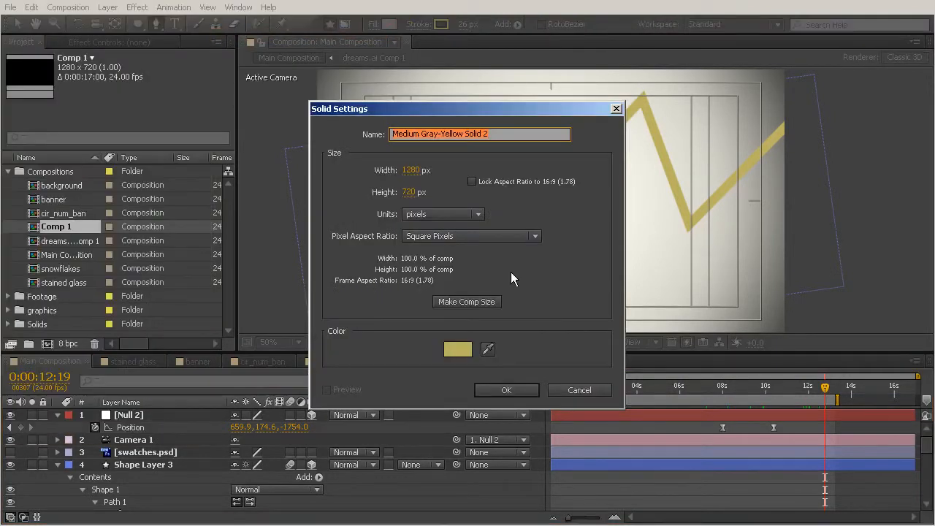
left_click(487, 349)
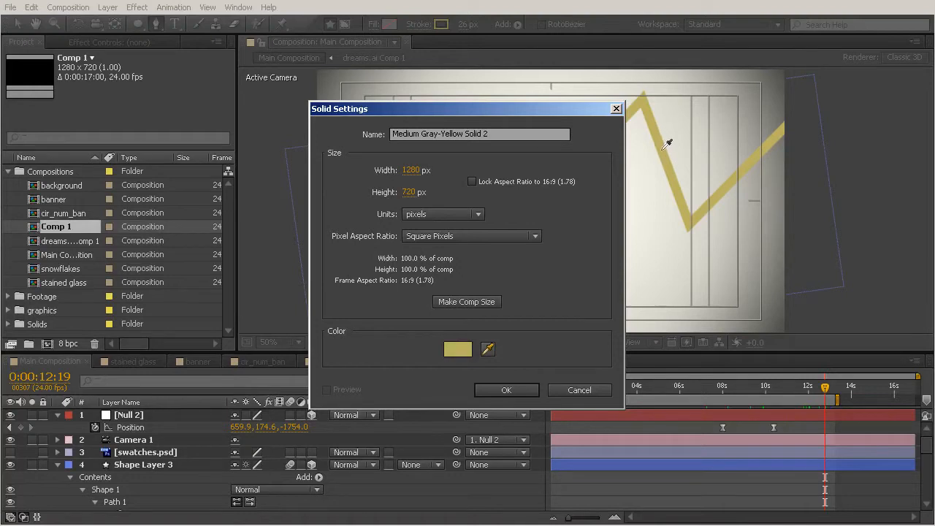
left_click(661, 144)
left_click(506, 390)
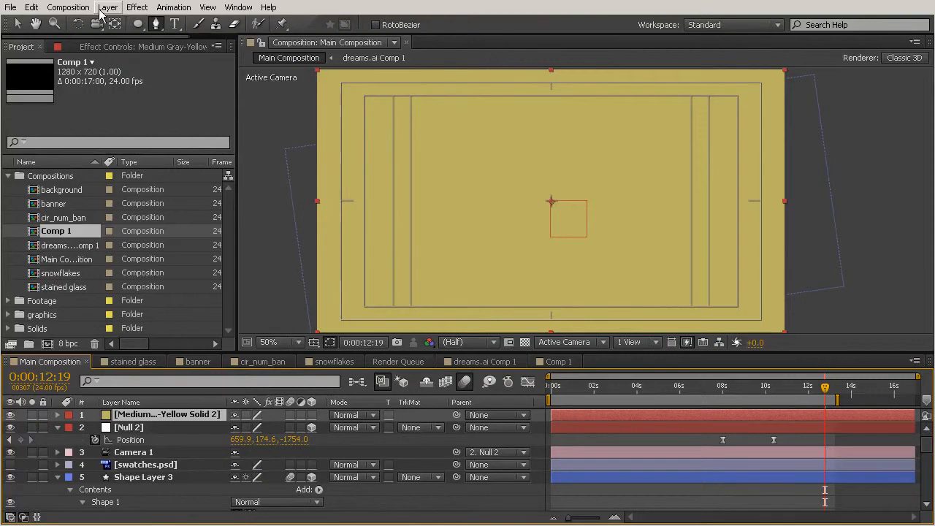
Draw a small circular mask at the composition's center on the new solid with the Ellipse tool, then deselect
left_click(138, 24)
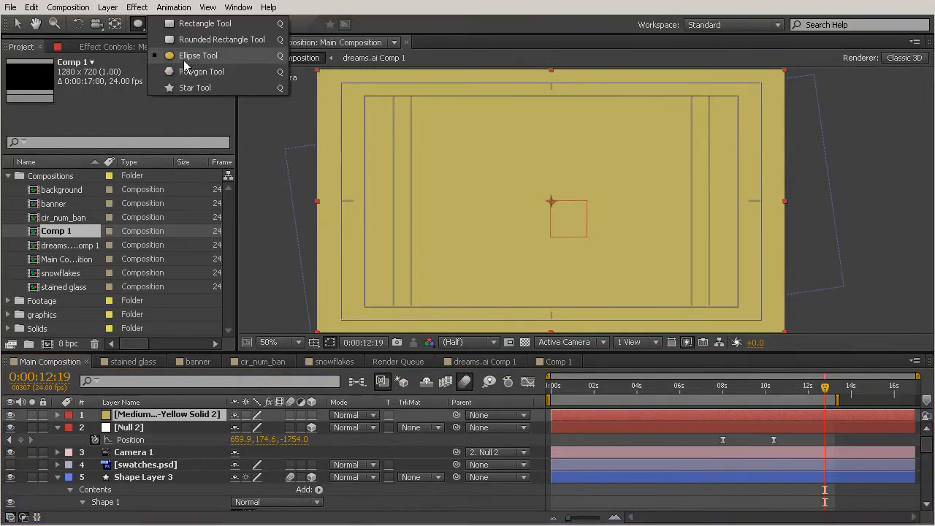
left_click(192, 56)
left_click_drag(551, 200, 574, 160)
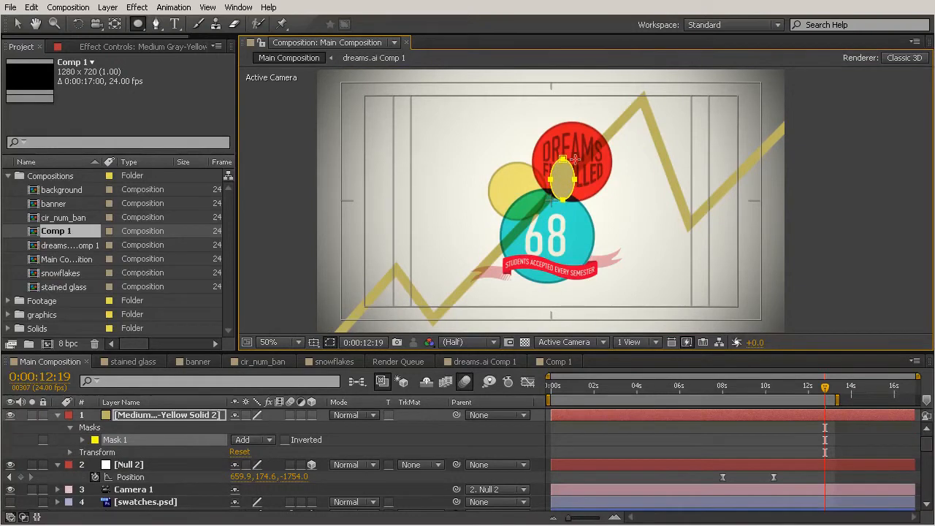
key("shift")
left_click_drag(575, 158, 564, 183)
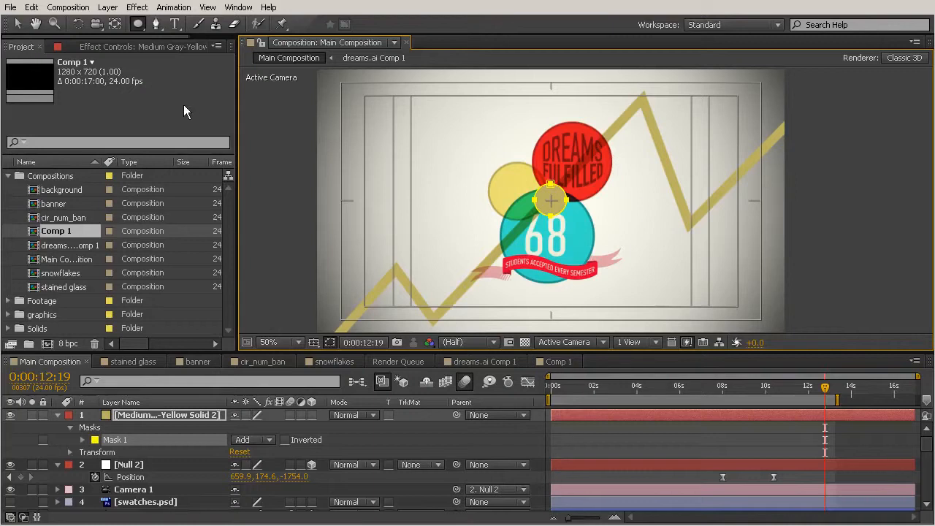
key("v")
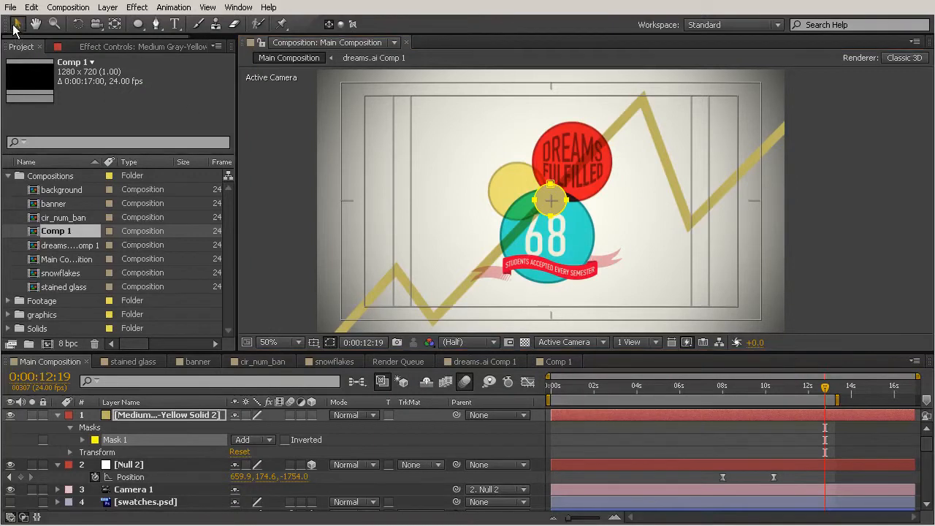
left_click(644, 430)
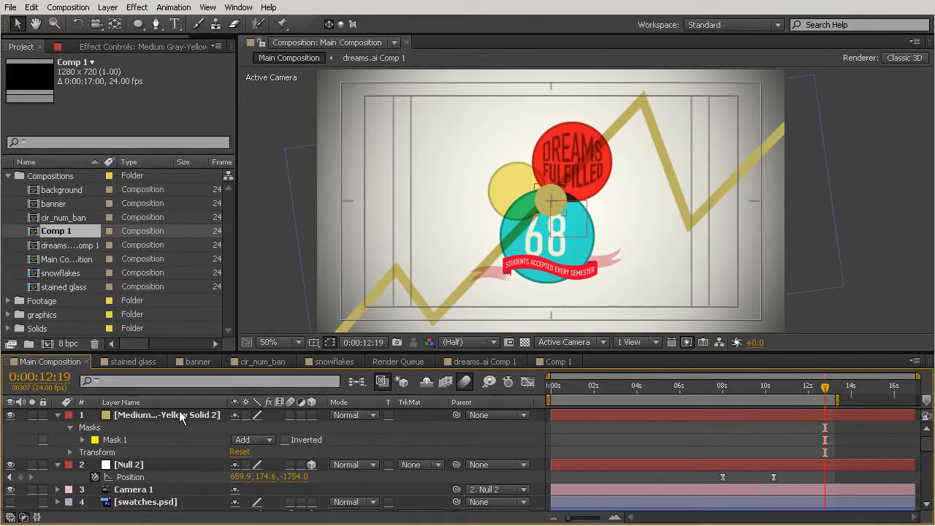
Make the new yellow solid a 3D layer
left_click_drag(824, 389, 645, 392)
left_click(811, 388)
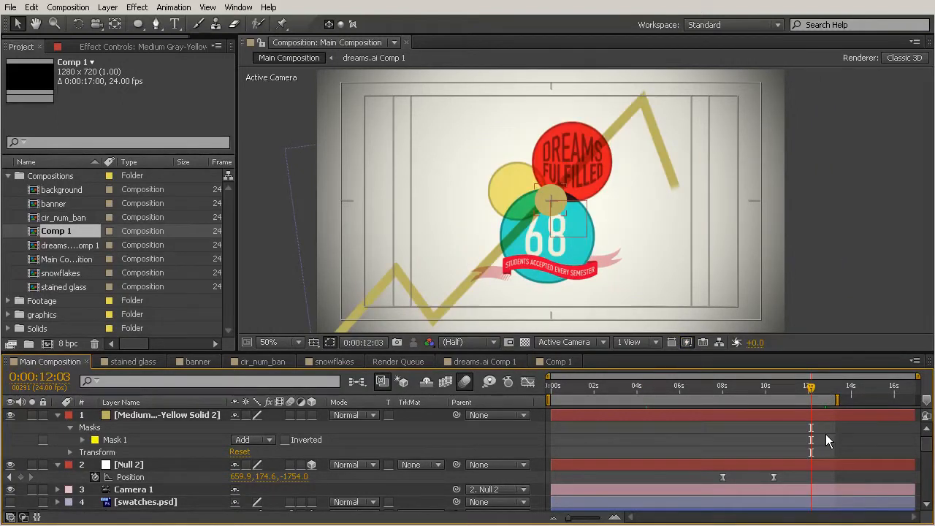
left_click(312, 415)
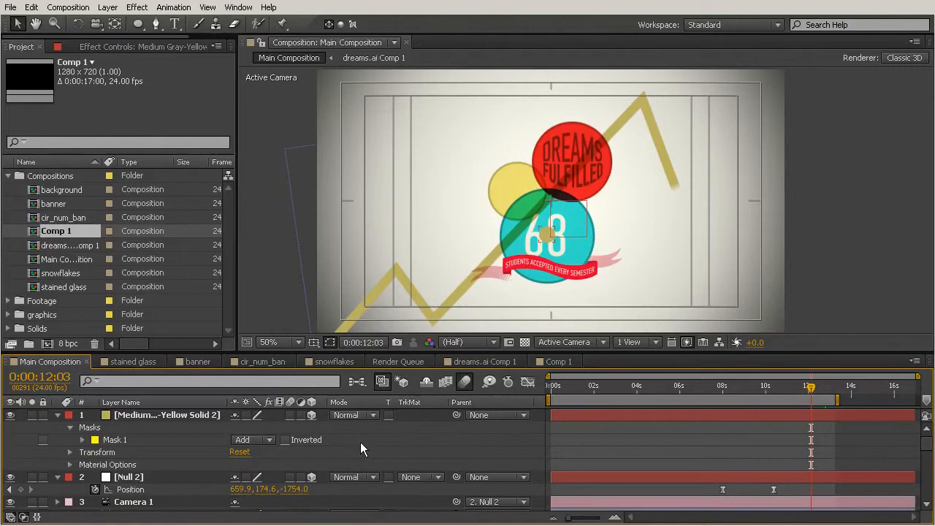
left_click(127, 414)
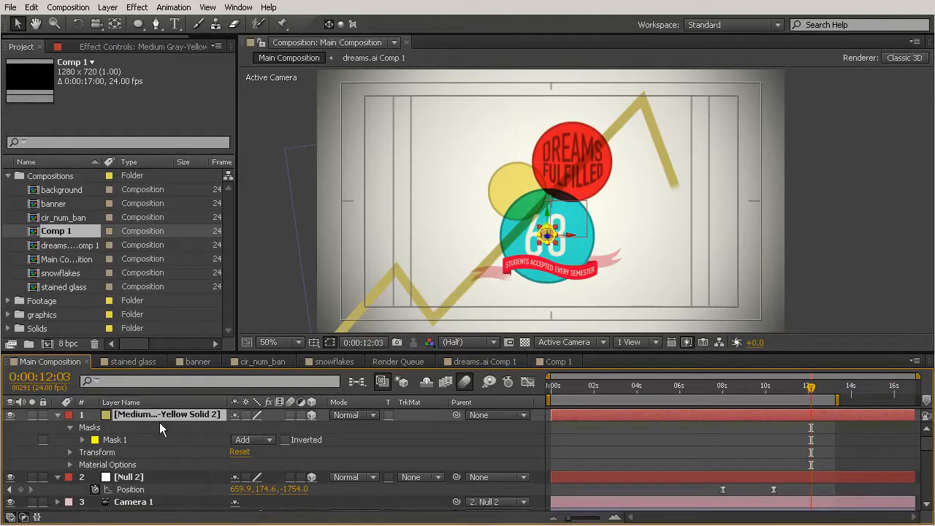
Move the yellow solid down in the layer stack, below the swatches layer
left_click_drag(204, 352, 211, 218)
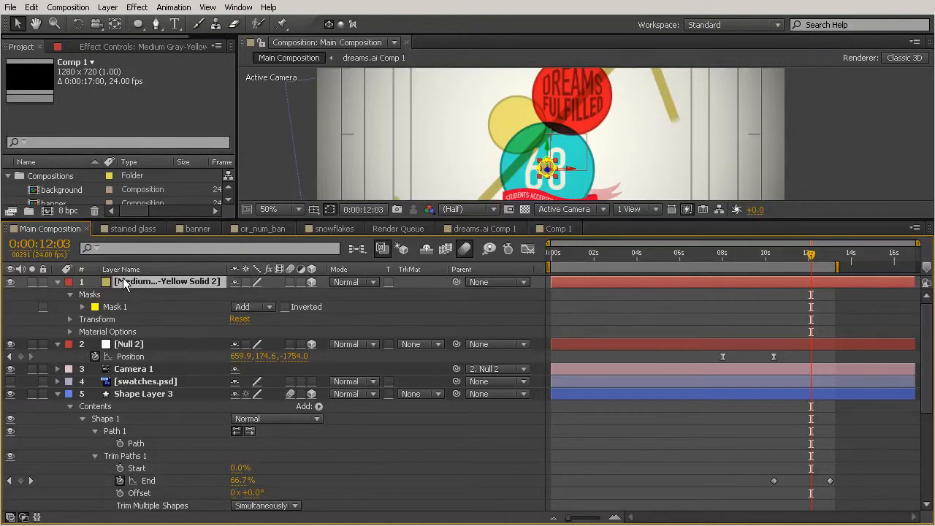
left_click_drag(136, 304, 147, 397)
left_click(143, 394)
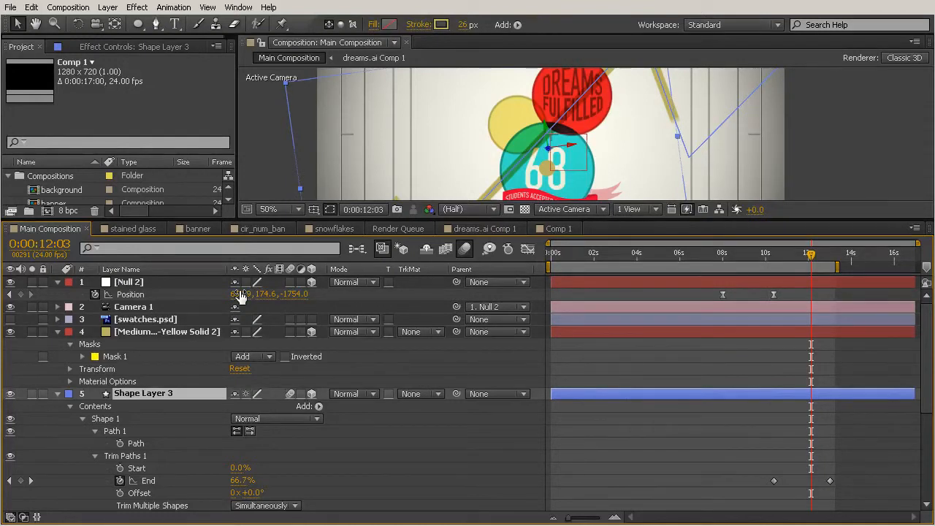
left_click_drag(414, 217, 423, 314)
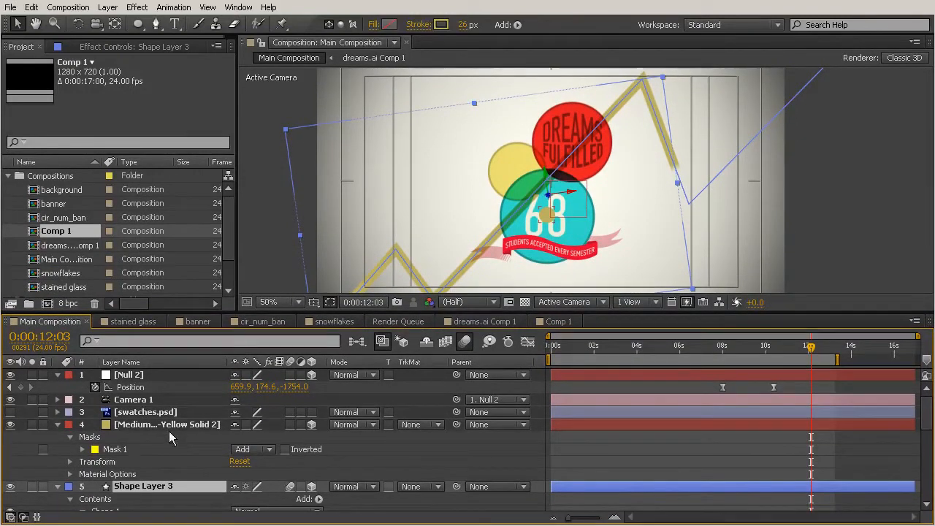
Reveal the Position of the solid and Shape Layer 3, and set the solid's Z position to 278
left_click(139, 426)
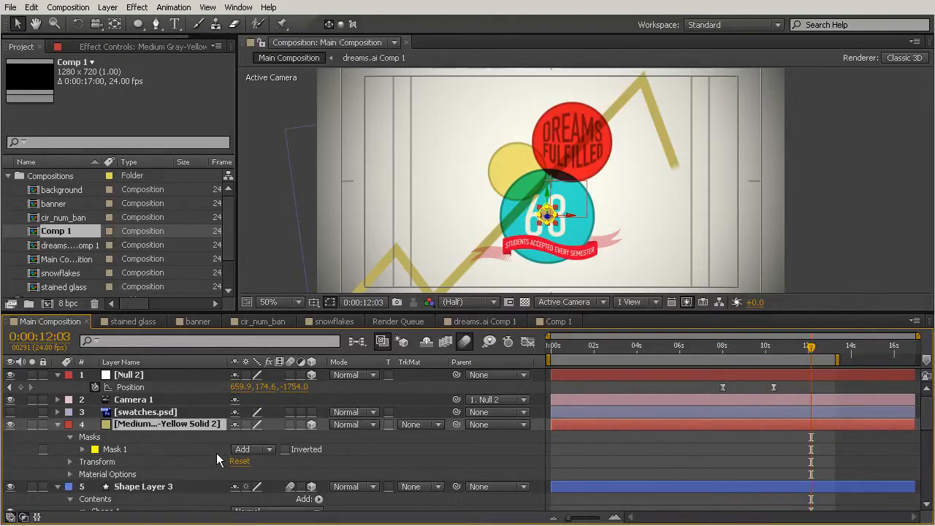
key("p")
left_click(136, 450)
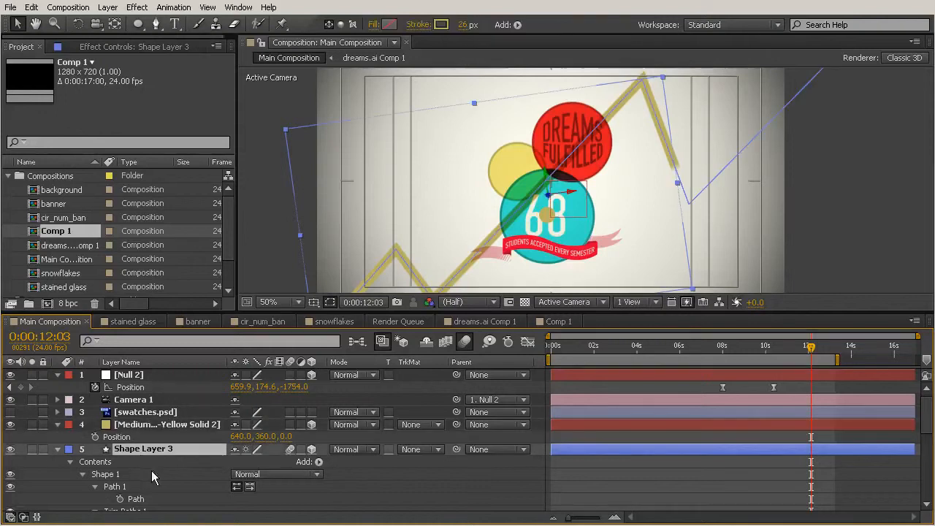
key("p")
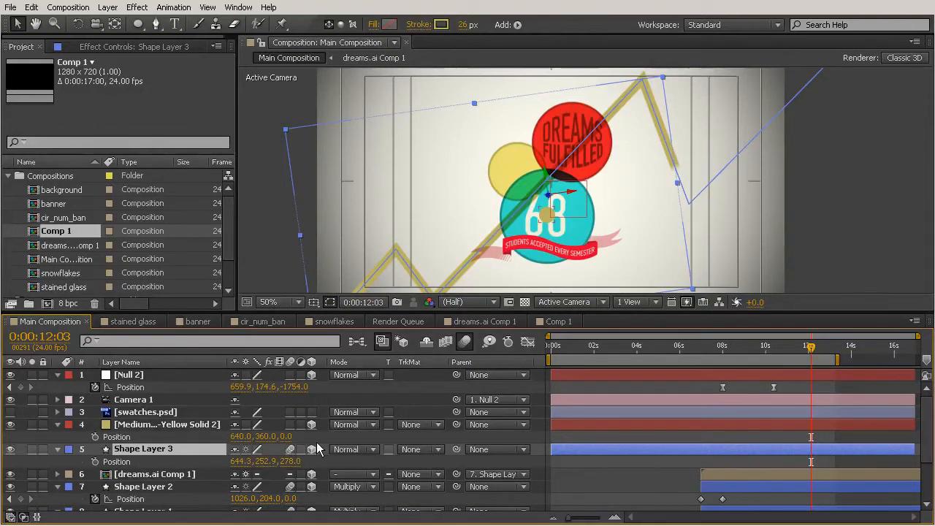
left_click(286, 436)
type("278")
left_click(339, 437)
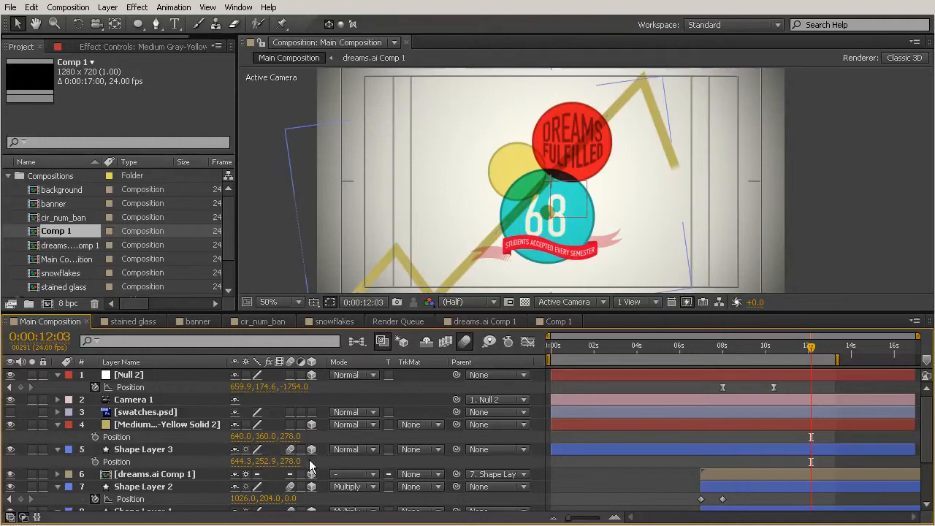
Rename the yellow solid layer as circle pointer
left_click(164, 424)
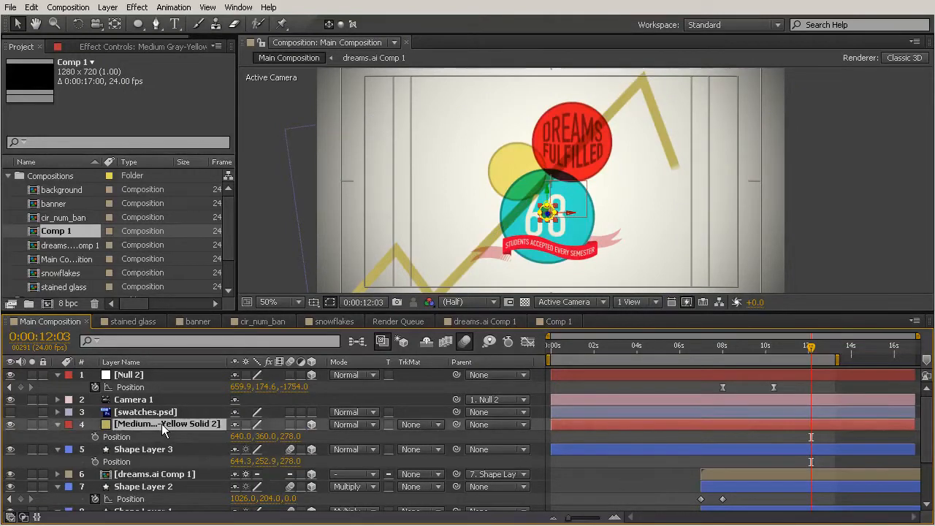
right_click(149, 424)
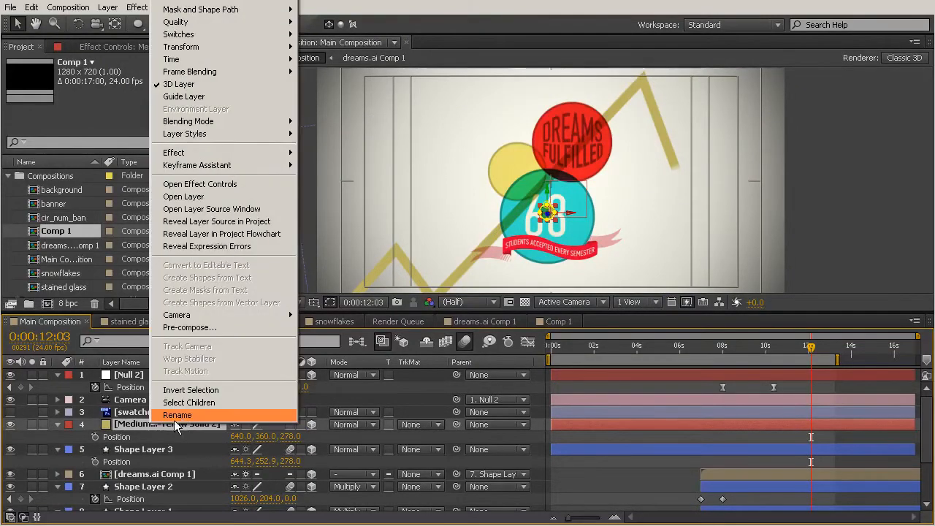
left_click(177, 415)
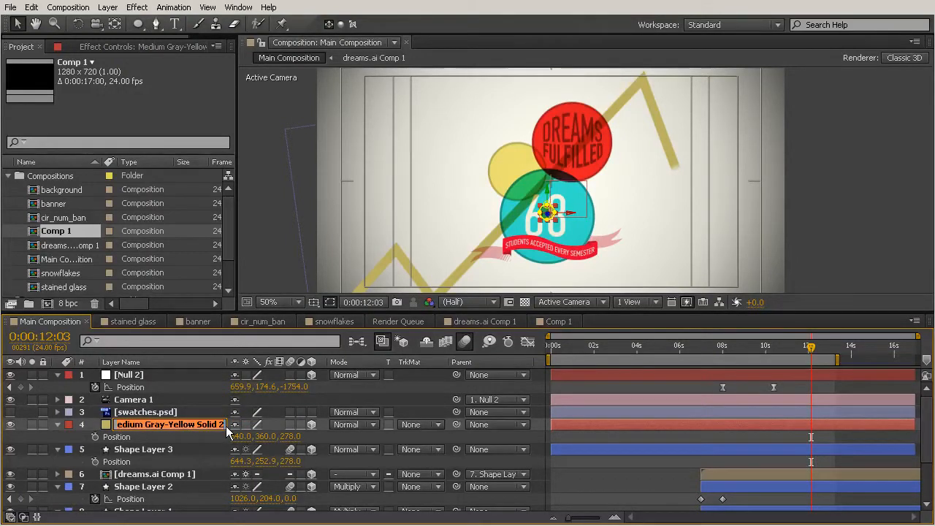
type("circle poin")
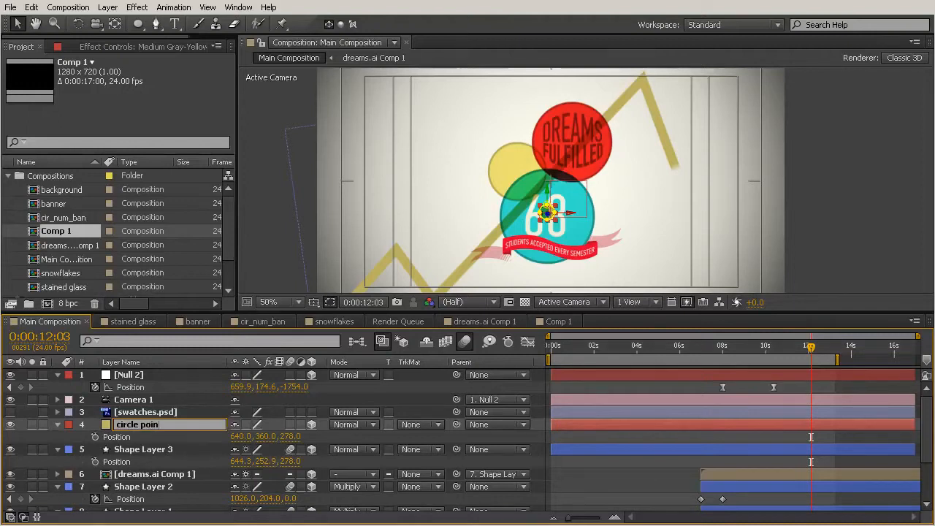
type("ter")
left_click(206, 437)
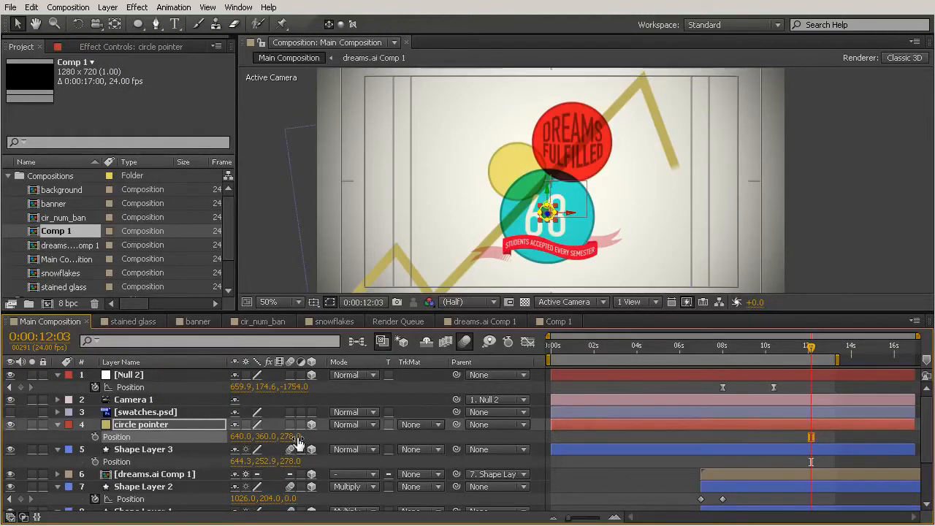
Move the circle pointer horizontally to the right, to X position 1118
left_click(323, 435)
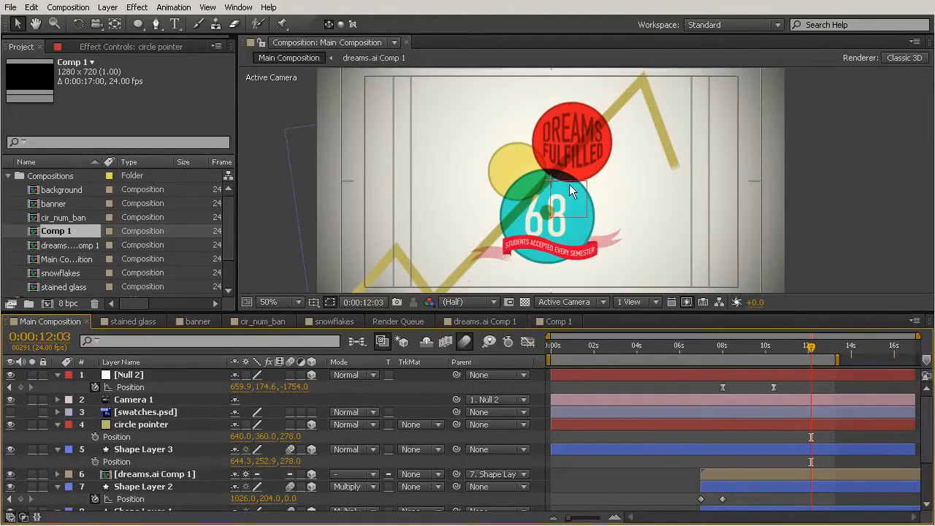
left_click(588, 226)
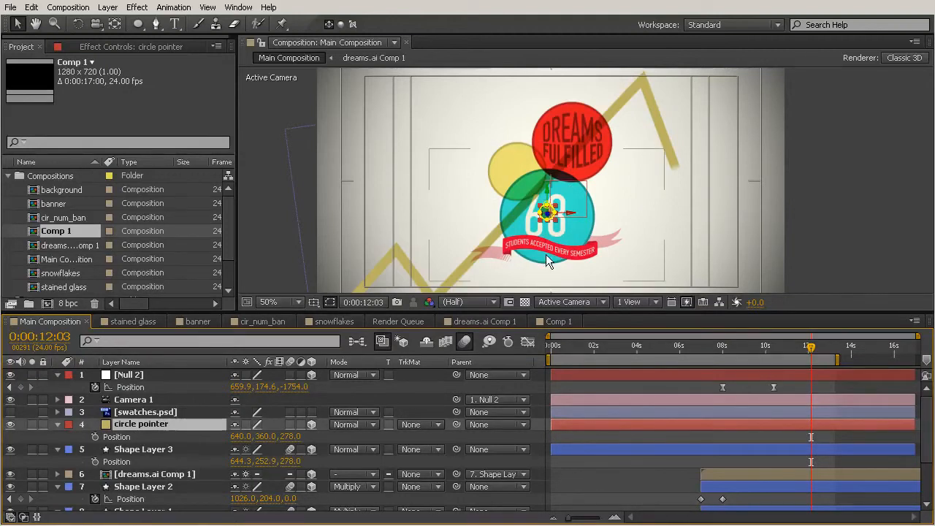
left_click_drag(573, 216, 746, 208)
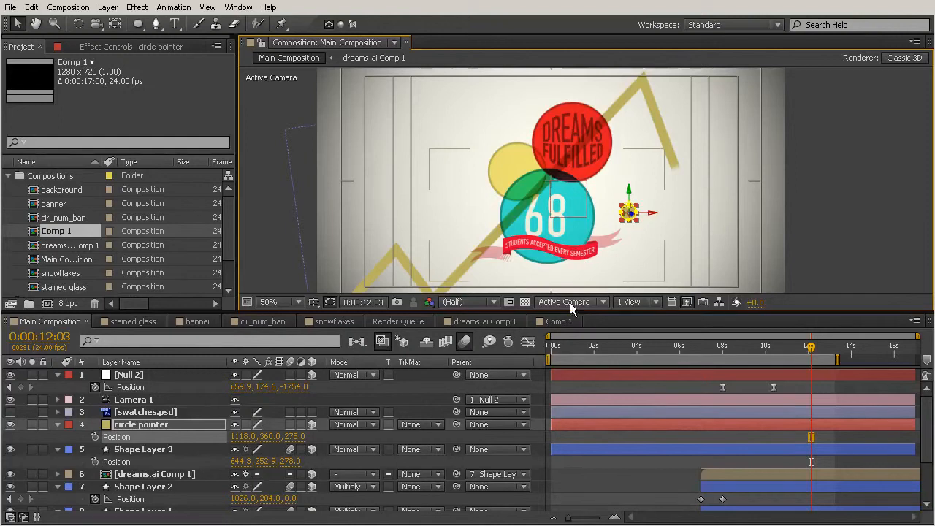
Lock Shape Layer 3 so it cannot be edited
left_click_drag(599, 310, 606, 357)
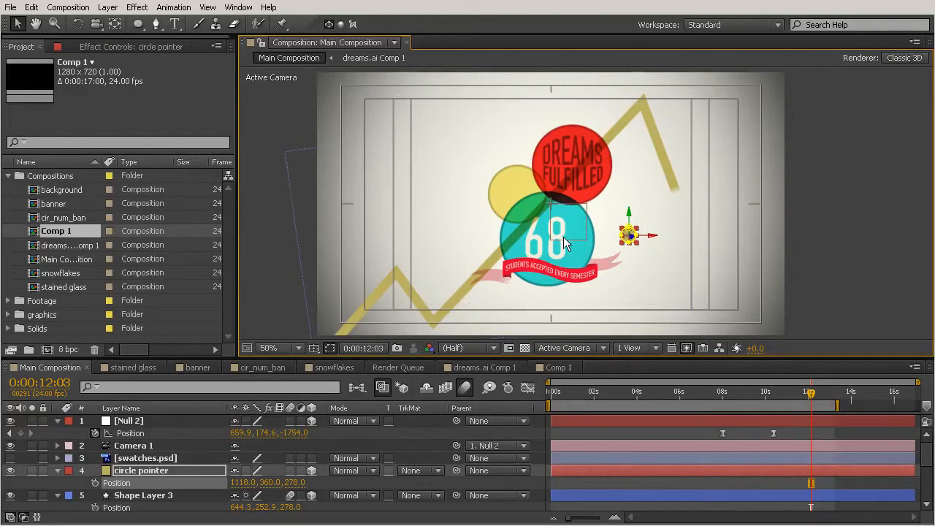
left_click_drag(811, 393, 814, 393)
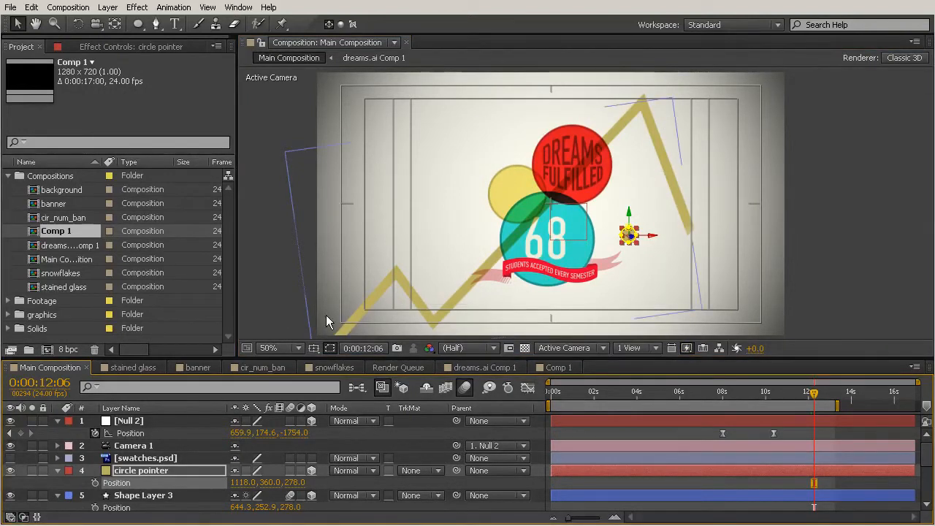
left_click_drag(814, 393, 846, 393)
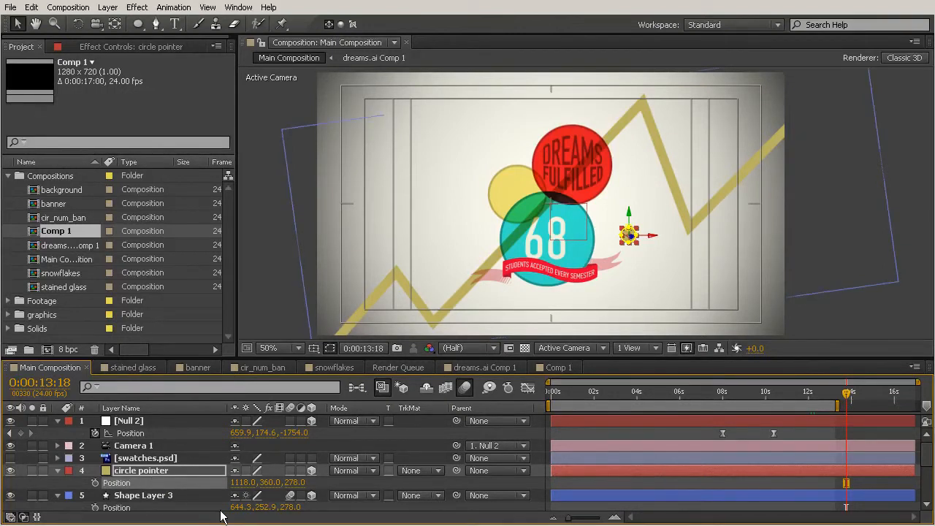
left_click(161, 497)
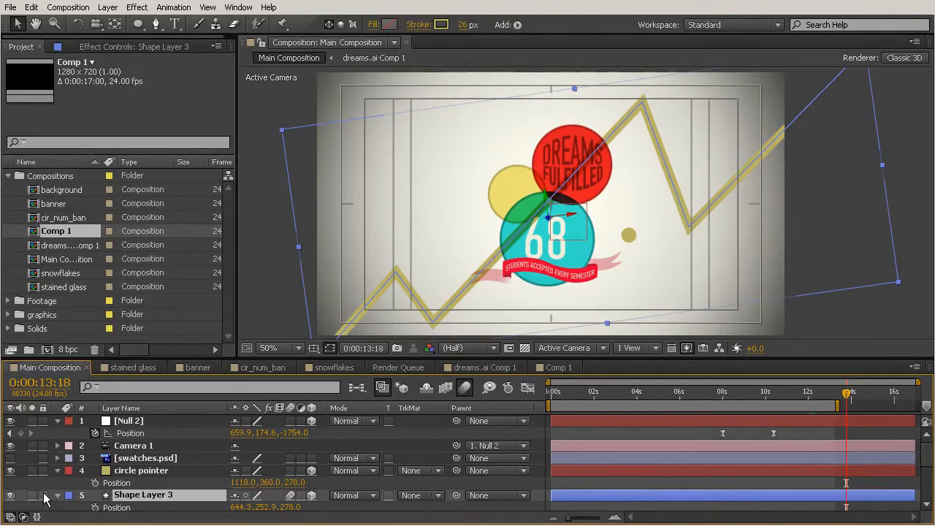
left_click(43, 496)
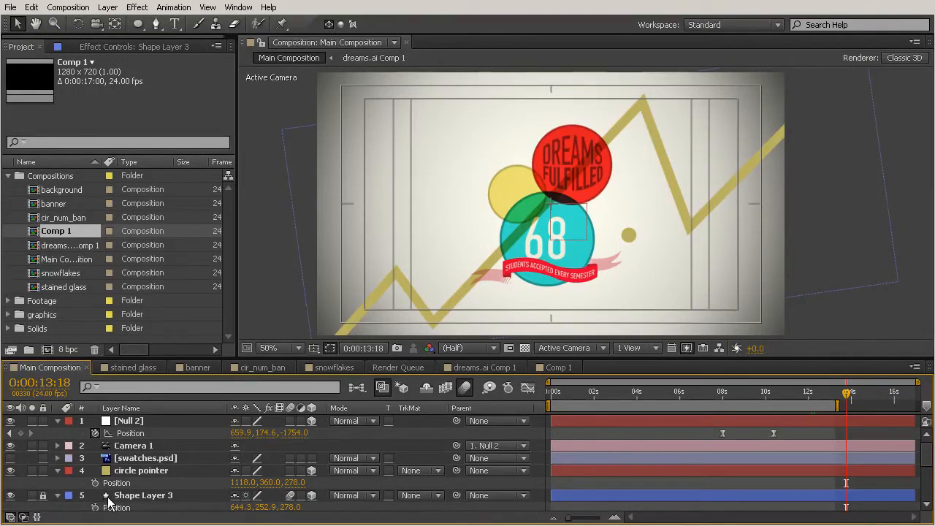
With the Pen tool, draw an open mask path on the circle pointer layer tracing the yellow zigzag line's corners
left_click(142, 473)
left_click(143, 470)
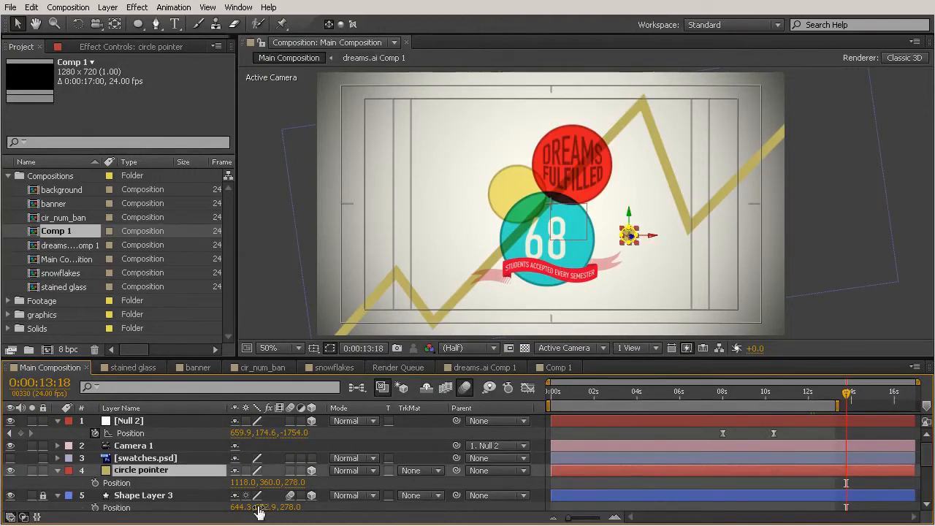
left_click(156, 24)
key("space")
left_click_drag(470, 285, 433, 268)
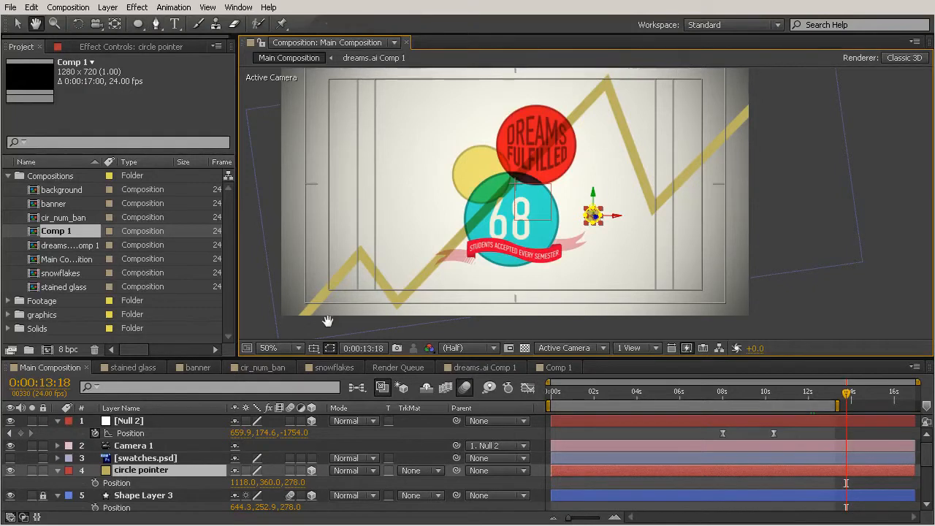
key("space")
left_click_drag(290, 338, 305, 305)
left_click(295, 308)
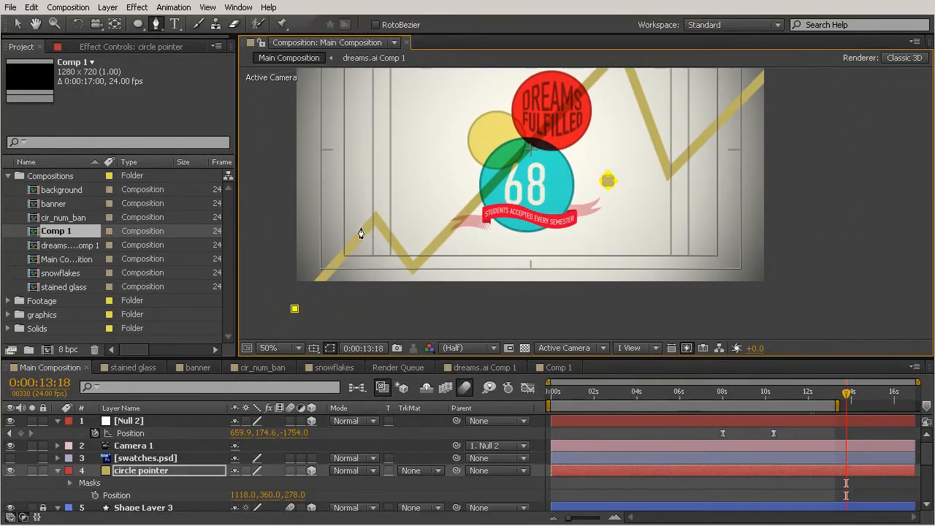
left_click(375, 219)
left_click(412, 271)
key("space")
left_click_drag(553, 153, 437, 268)
left_click(507, 168)
left_click(554, 288)
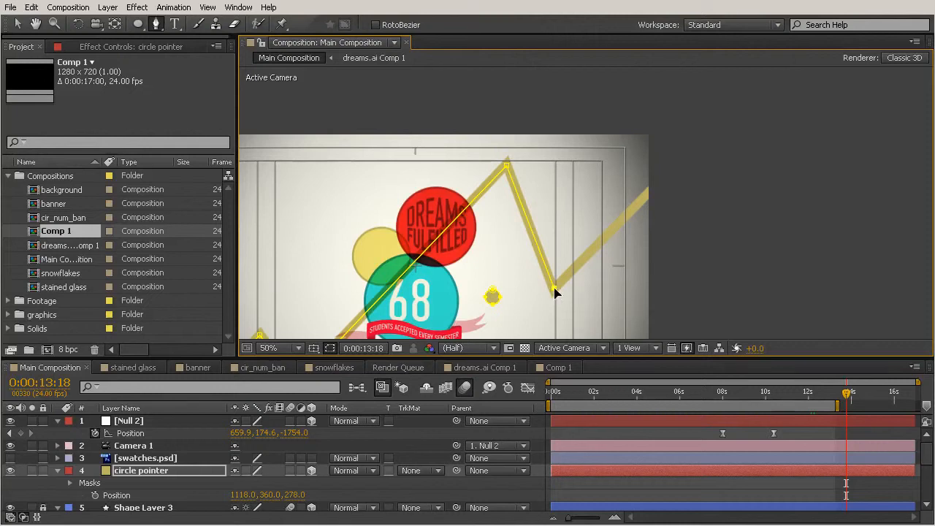
left_click(705, 145)
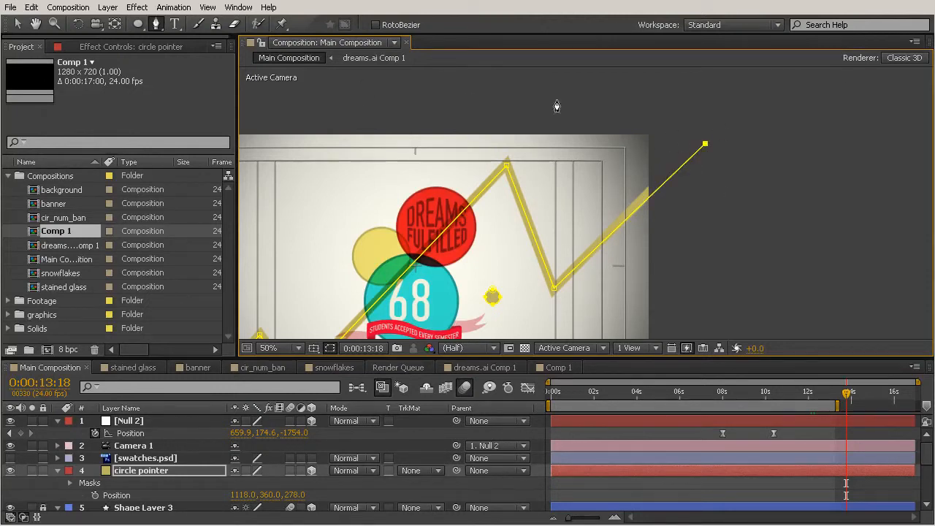
key("v")
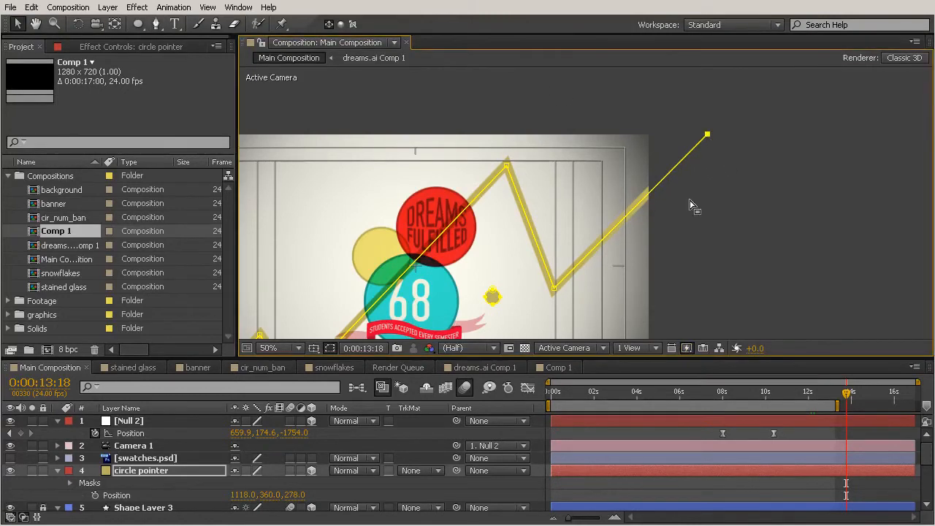
Adjust the pen mask's vertices so each one sits exactly on a corner of the yellow zigzag line
key("h")
left_click_drag(451, 278, 489, 257)
key("v")
key("slash")
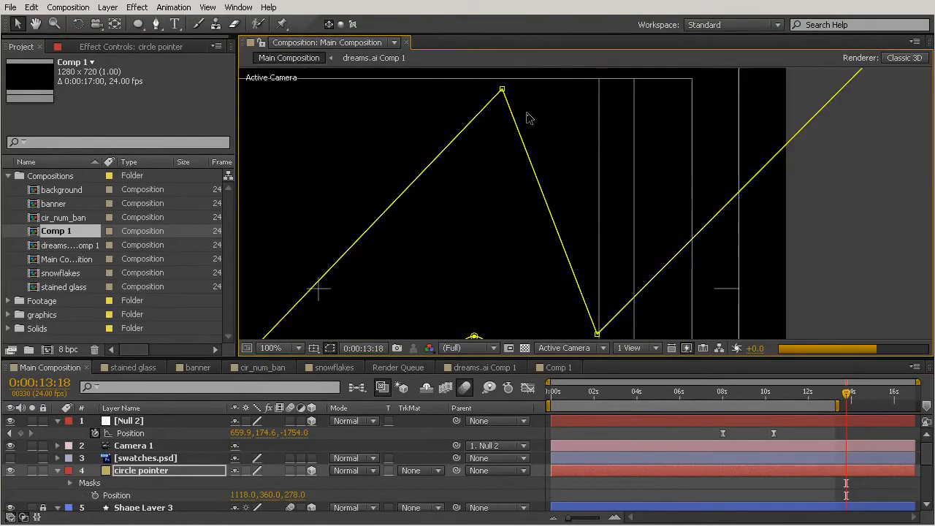
scroll(541, 124, "up", 1)
key("space")
left_click_drag(501, 110, 605, 289)
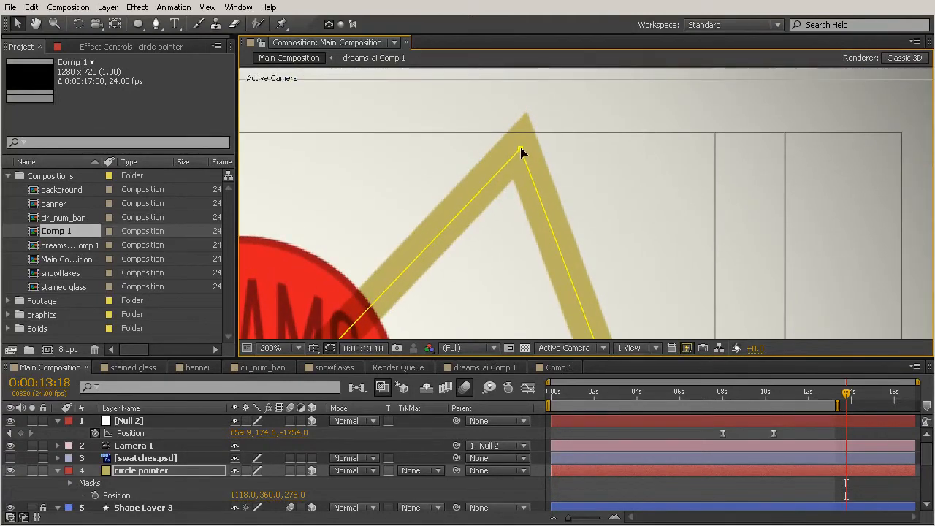
key("space")
left_click_drag(518, 152, 547, 139)
scroll(548, 139, "down", 10)
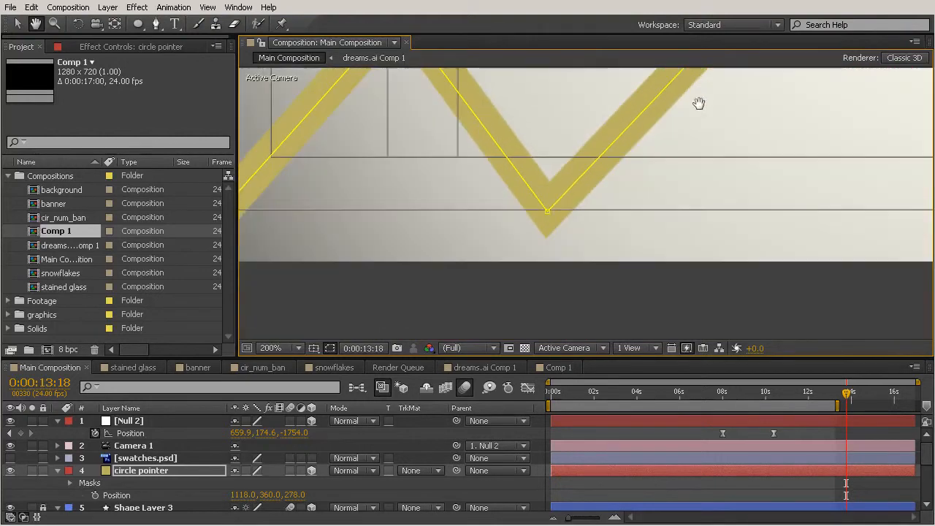
left_click(548, 212)
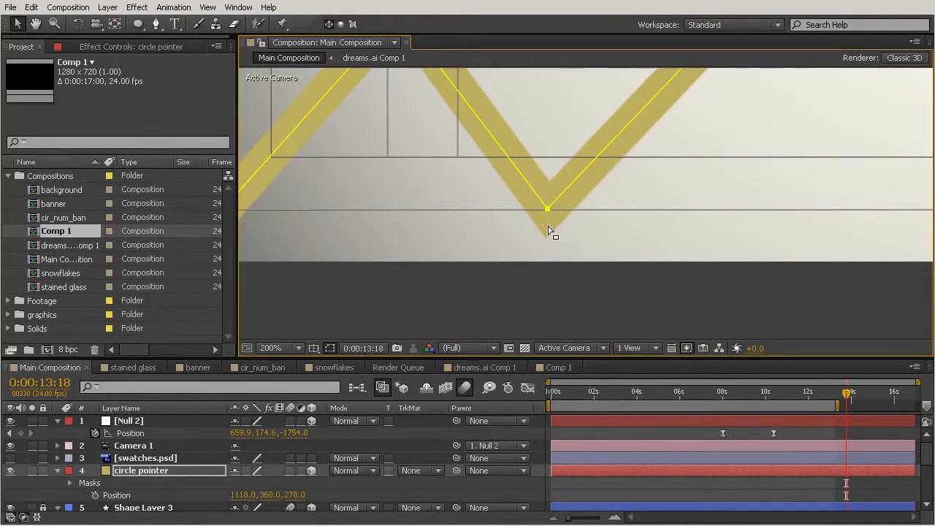
left_click_drag(523, 139, 618, 258)
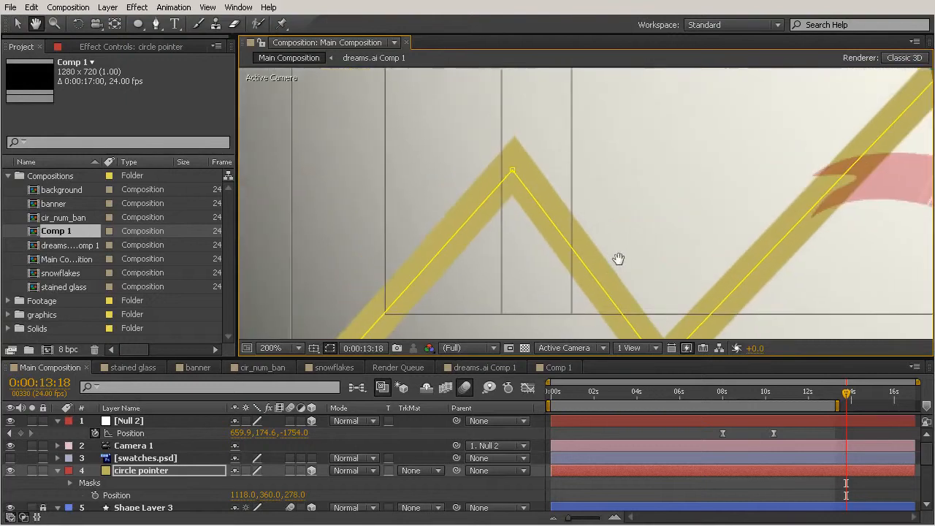
left_click(518, 179)
scroll(460, 236, "down", 3)
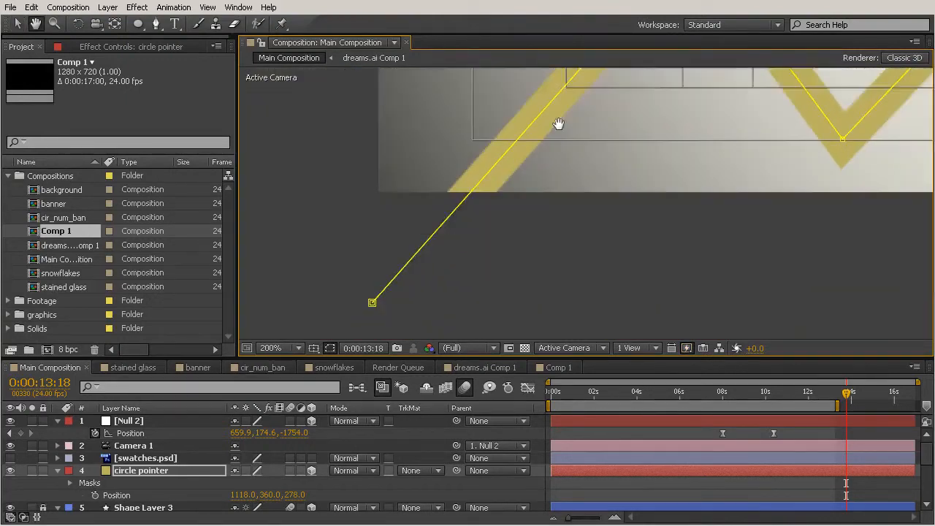
scroll(683, 172, "down", 2)
left_click_drag(507, 279, 489, 284)
key("v")
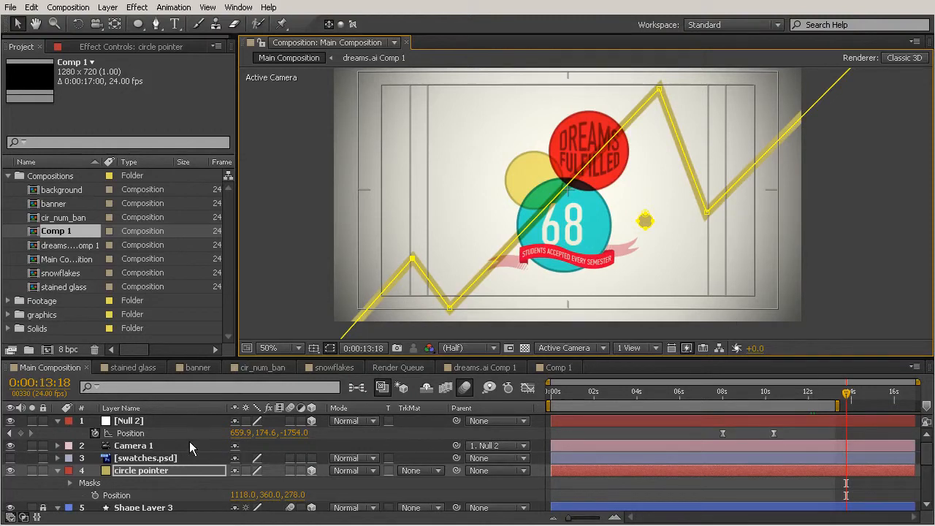
Expand the circle pointer's masks and delete the pen-drawn Mask 2
left_click(70, 483)
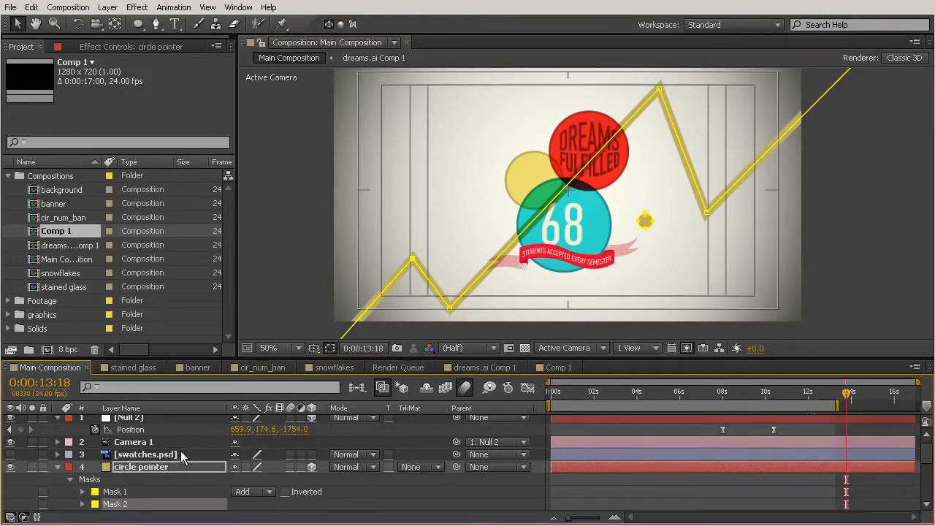
left_click_drag(274, 356, 274, 228)
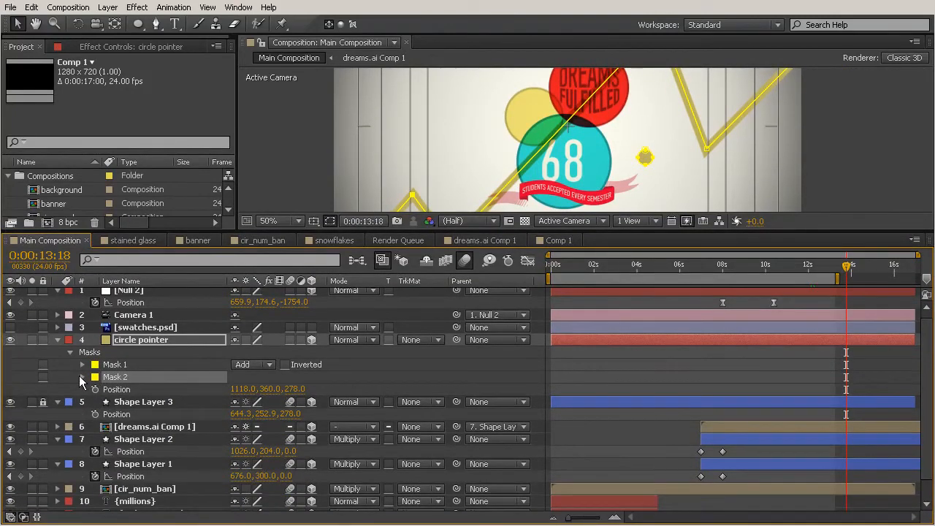
left_click(82, 377)
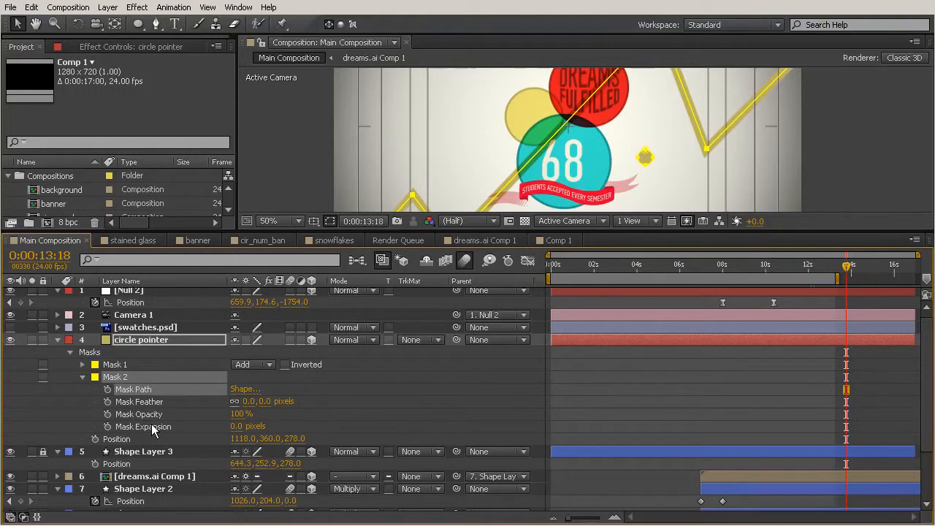
key("Delete")
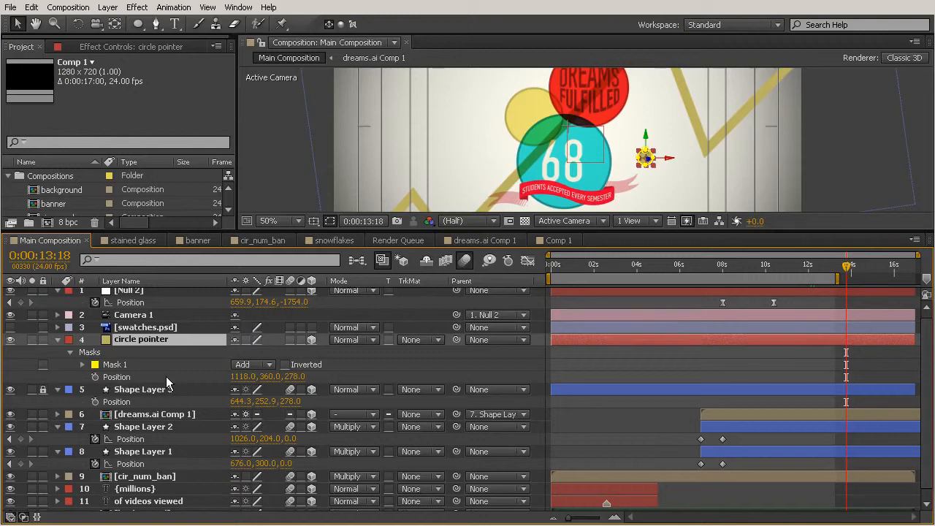
Add a Position keyframe to circle pointer and paste the copied mask path into its Position
key("u")
key("alt+shift+p")
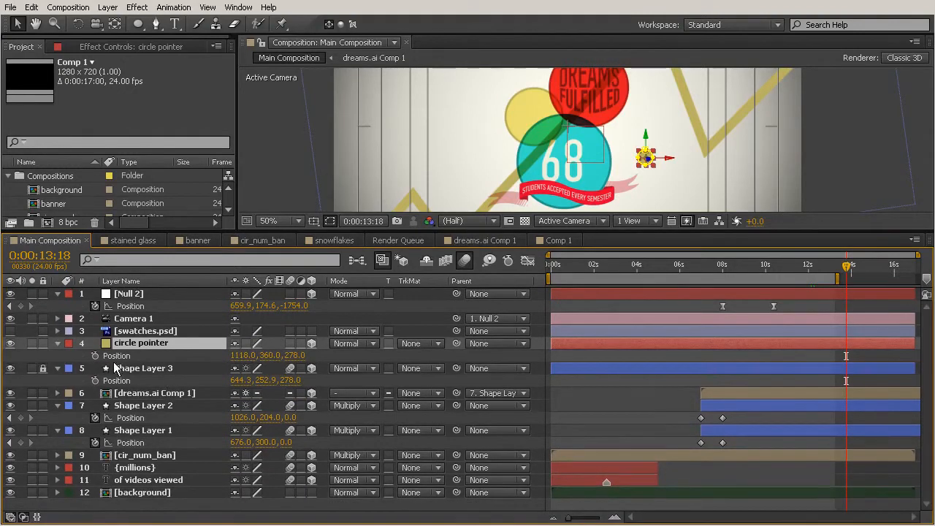
left_click(117, 358)
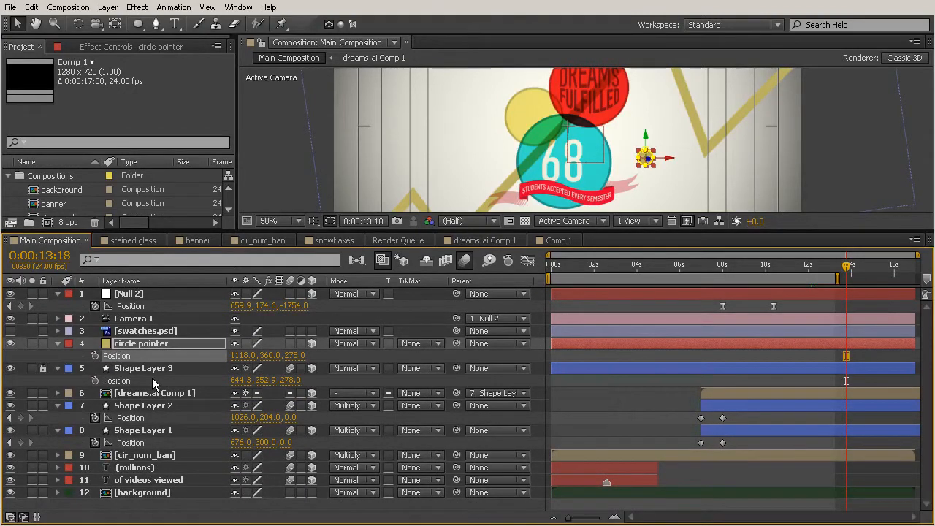
key("ctrl+v")
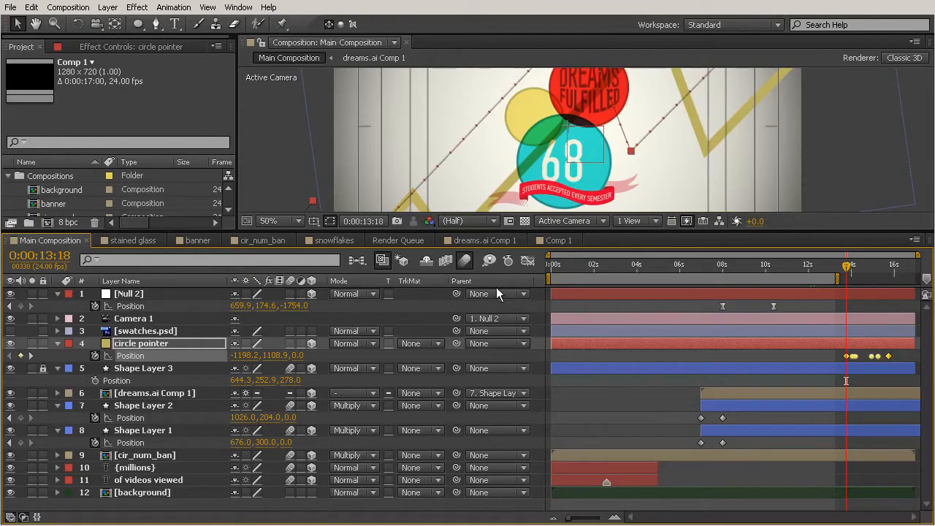
Respace the circle pointer's Position keyframes more evenly between the first and last keyframe
left_click_drag(618, 229, 627, 317)
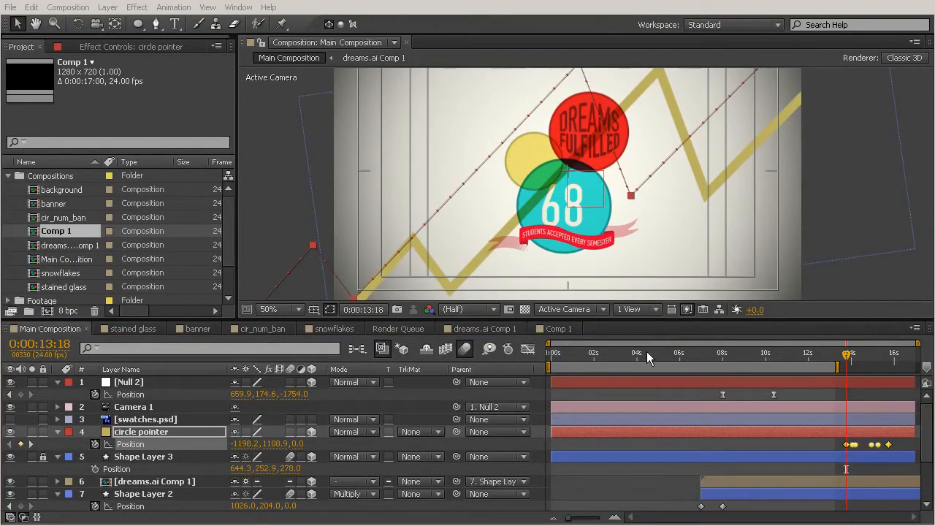
left_click_drag(651, 318, 655, 356)
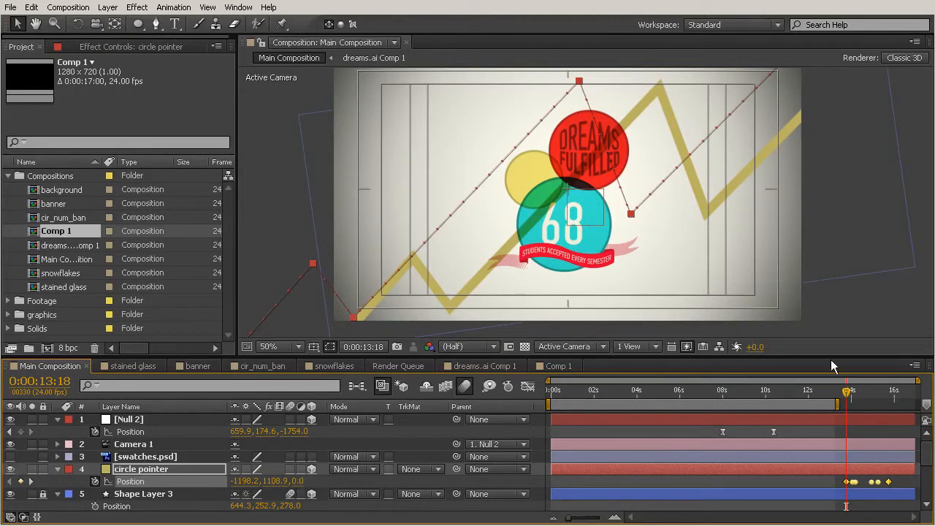
left_click_drag(847, 394, 888, 400)
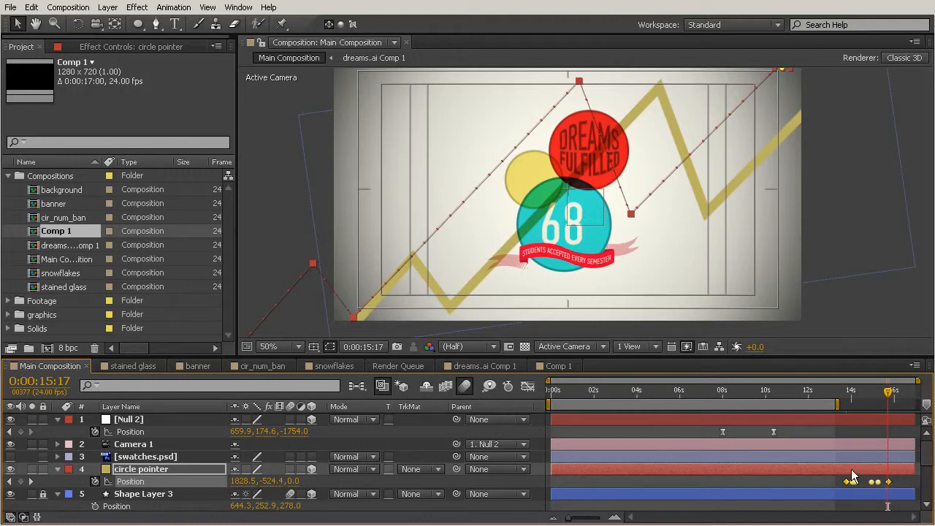
left_click_drag(569, 517, 588, 519)
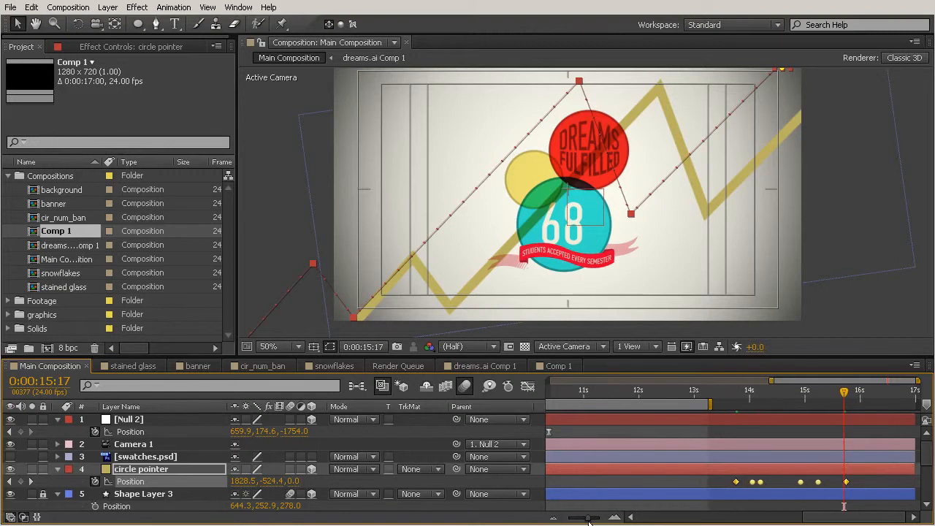
left_click(890, 486)
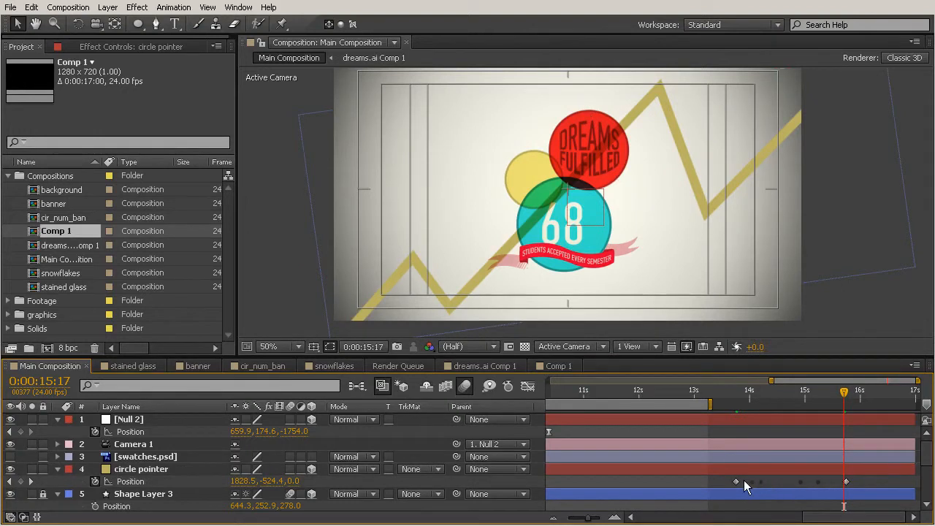
left_click(819, 485)
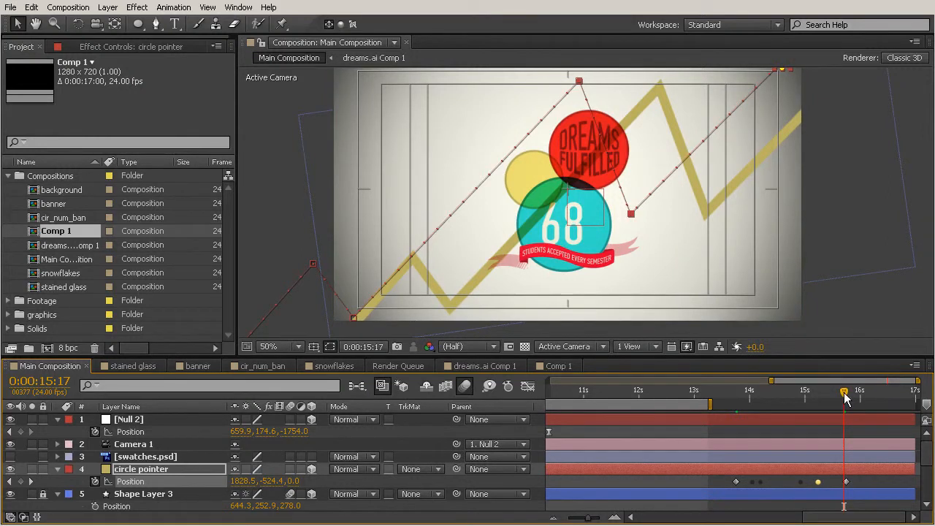
mouse_move(811, 398)
left_mouse_down()
mouse_move(756, 402)
mouse_move(803, 407)
left_mouse_up()
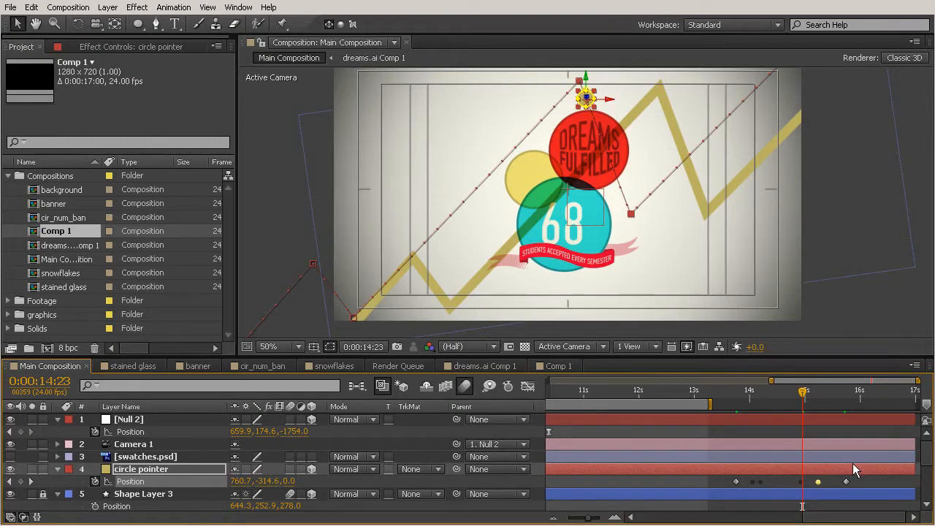
left_click_drag(819, 482, 823, 482)
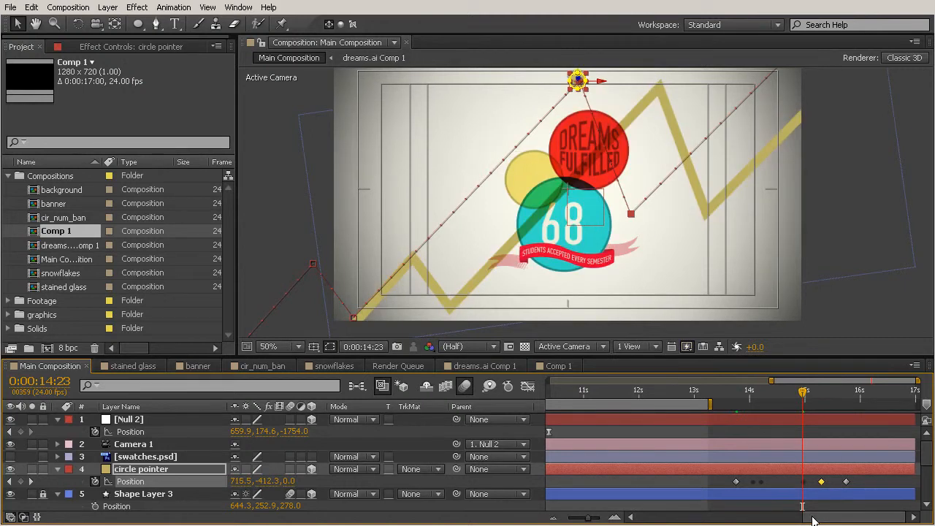
left_click(804, 482)
left_click_drag(804, 482, 753, 483)
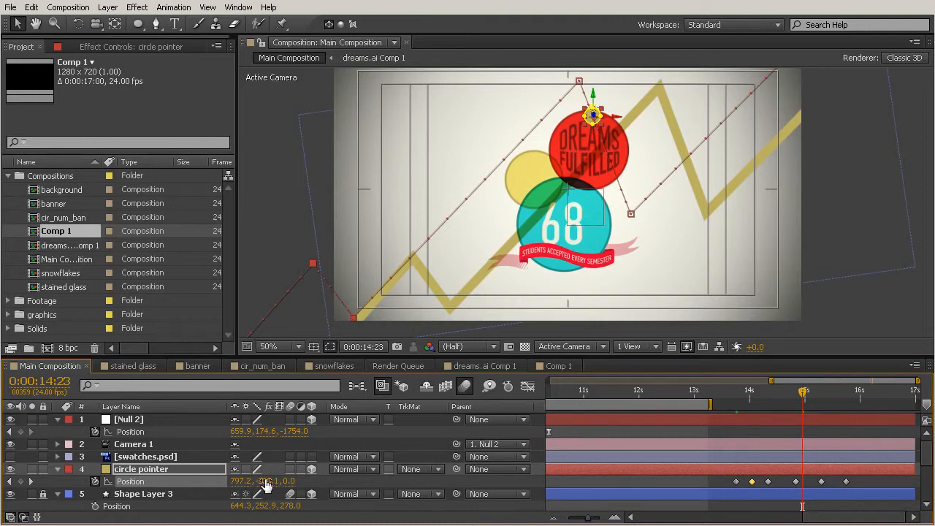
Select all circle pointer Position keyframes and set their Z position to 278
left_click(174, 497)
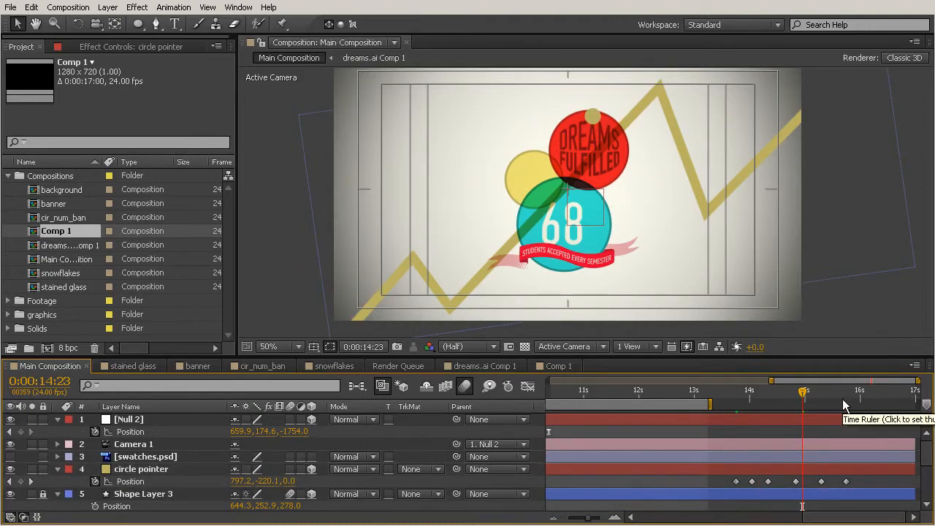
left_click_drag(809, 390, 846, 391)
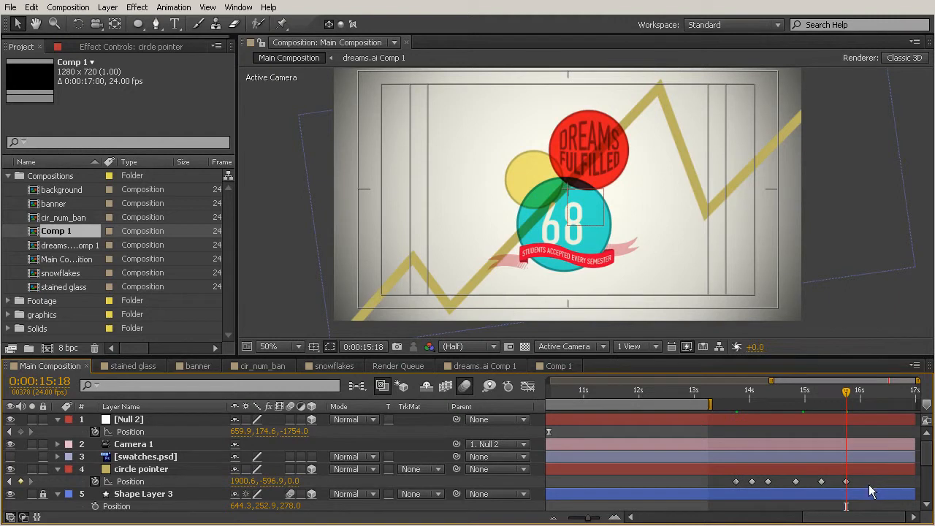
left_click_drag(871, 486, 715, 497)
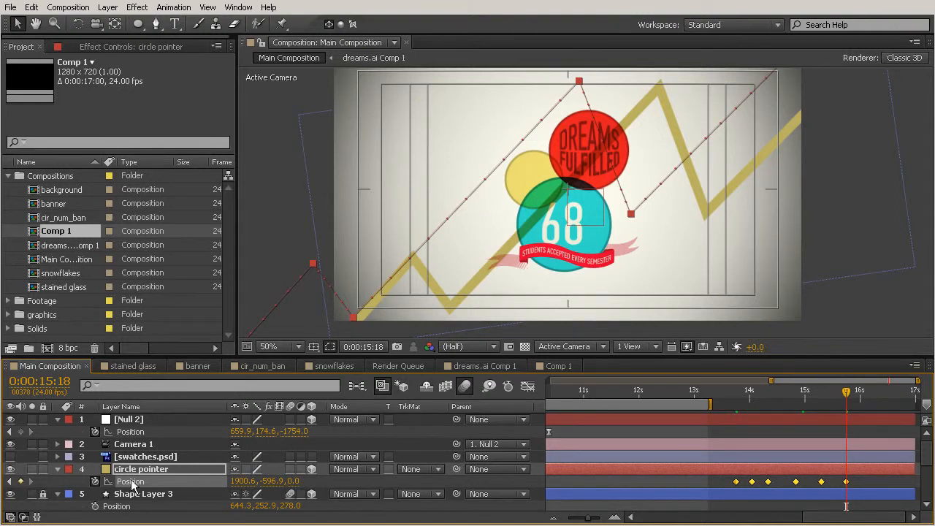
left_click_drag(298, 480, 502, 486)
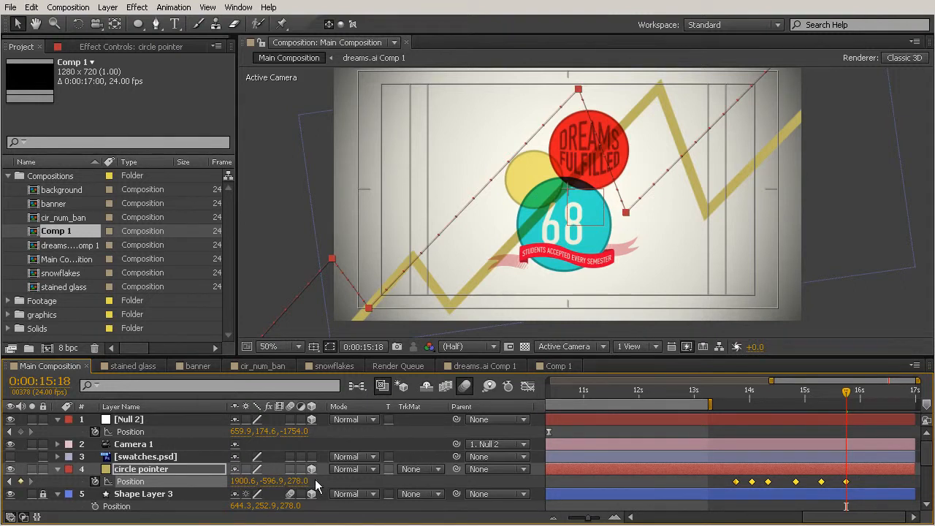
key("F2")
left_click(843, 393)
left_click_drag(784, 399, 735, 401)
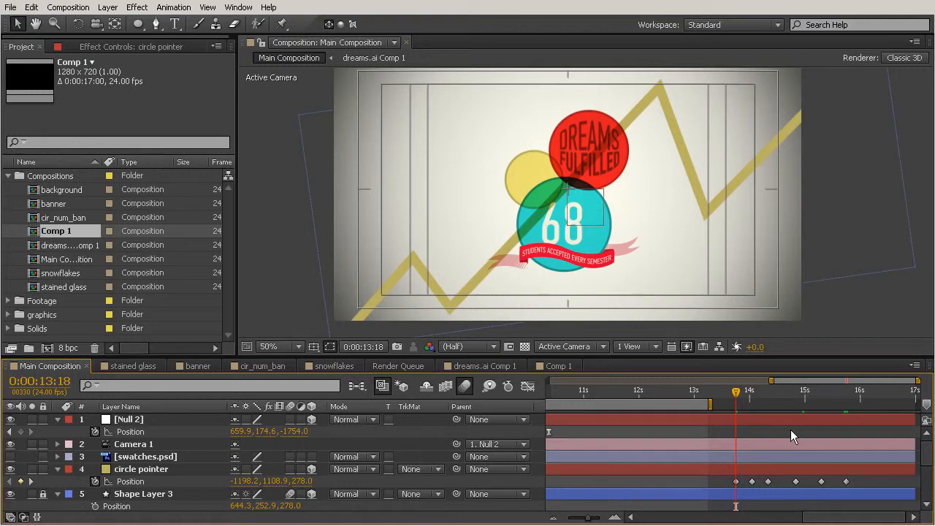
key("ctrl+z")
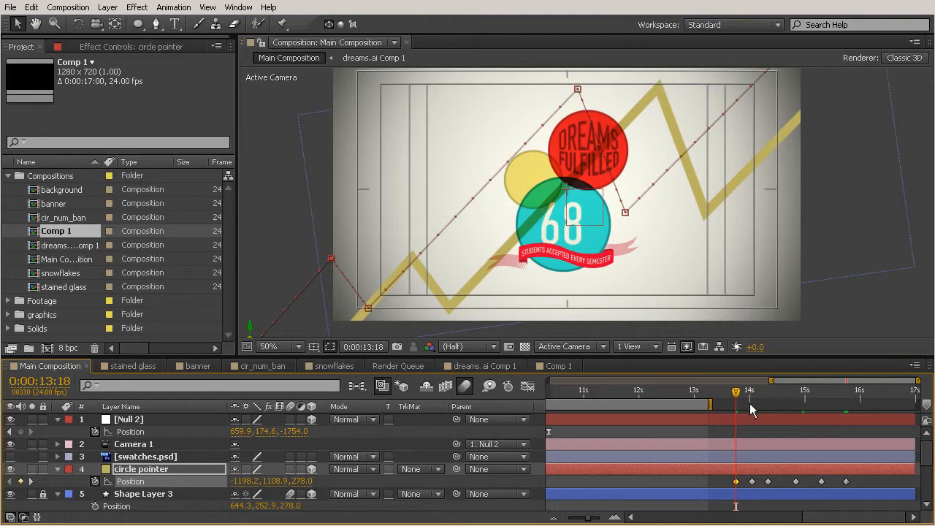
Offset all Position keyframes horizontally, last keyframe X at 2370.6, so the motion path lines up with the zigzag
left_click_drag(740, 396, 847, 414)
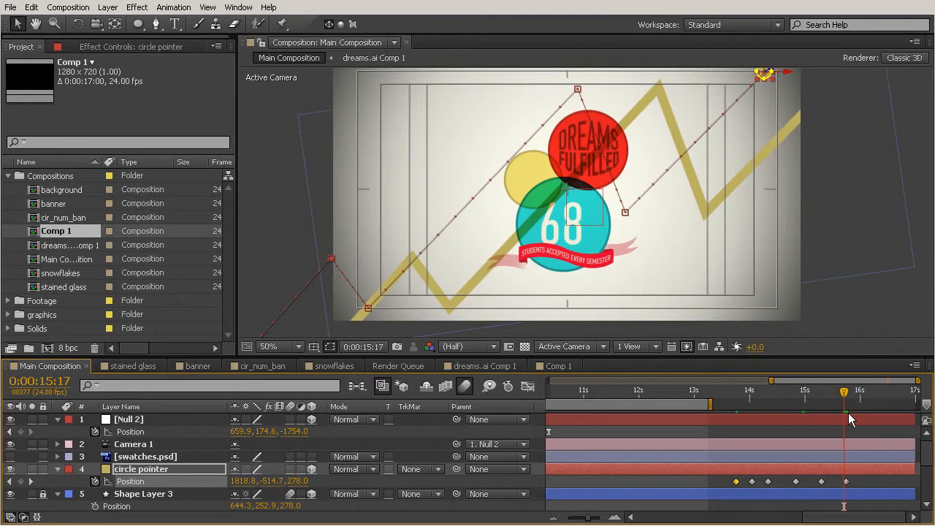
left_click_drag(844, 399, 846, 400)
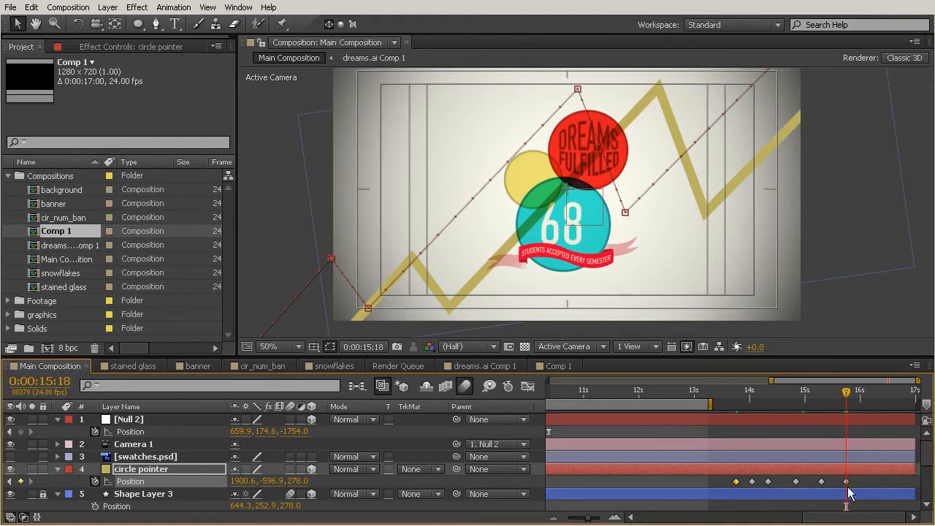
left_click_drag(877, 488, 716, 490)
left_click_drag(244, 482, 578, 482)
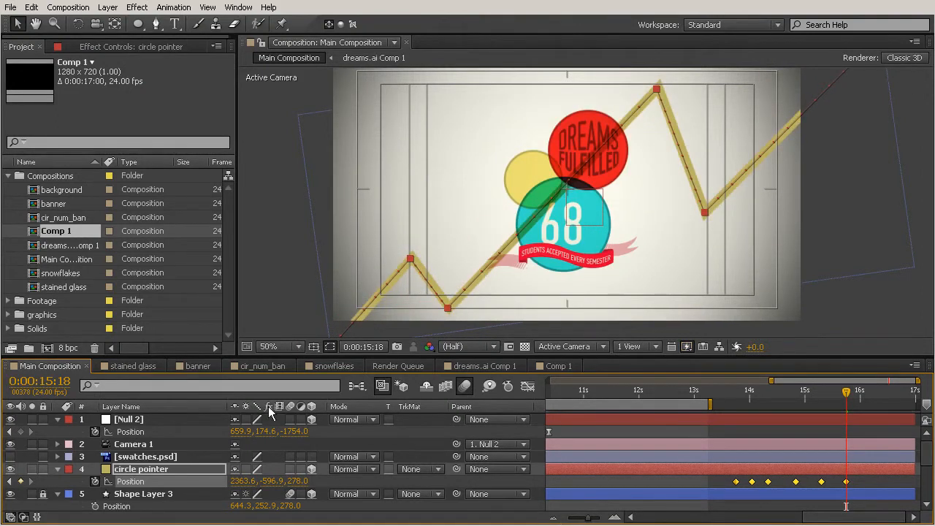
left_click_drag(241, 482, 247, 488)
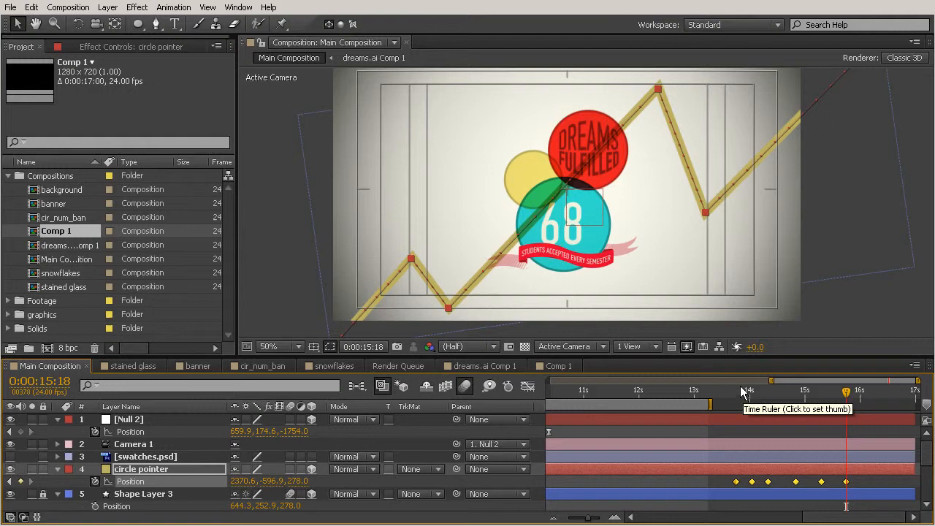
Scrub the timeline to preview the circle pointer travelling along the zigzag line
left_click_drag(732, 395, 813, 415)
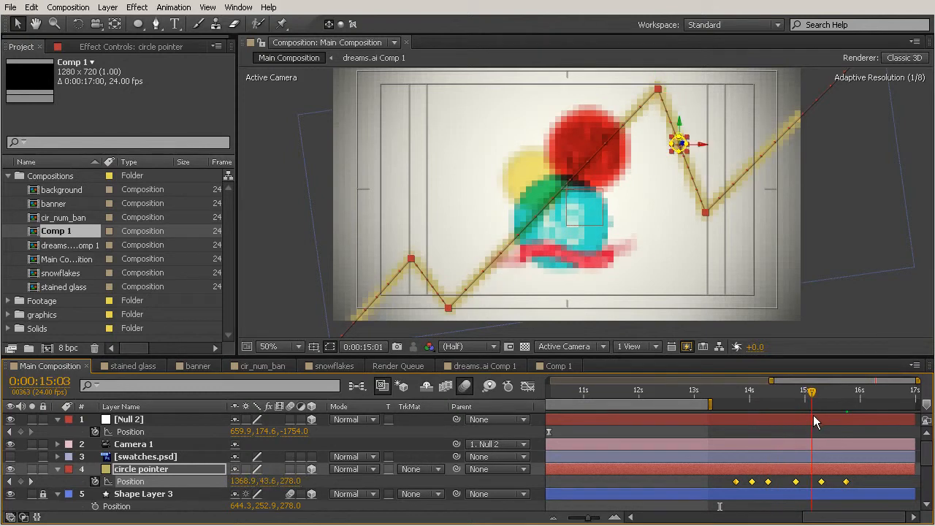
left_click_drag(727, 398, 751, 413)
key("Page_Up")
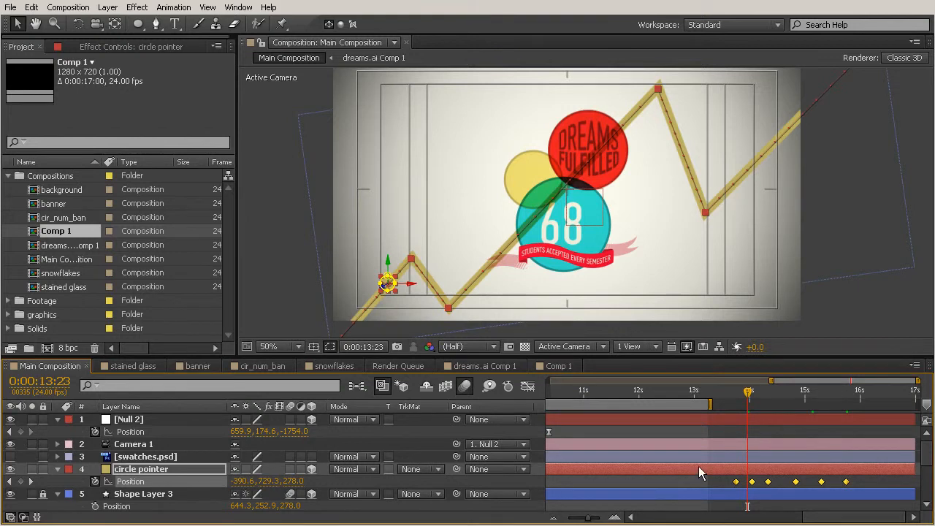
Shift all circle pointer Position keyframes so the first one lines up with Shape Layer 3's first End keyframe
scroll(698, 467, "down", 1)
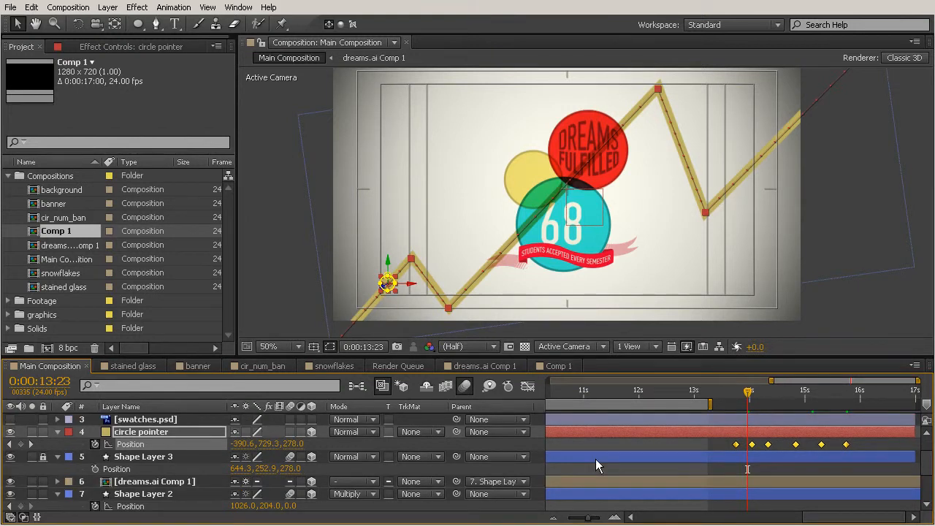
left_click(305, 505)
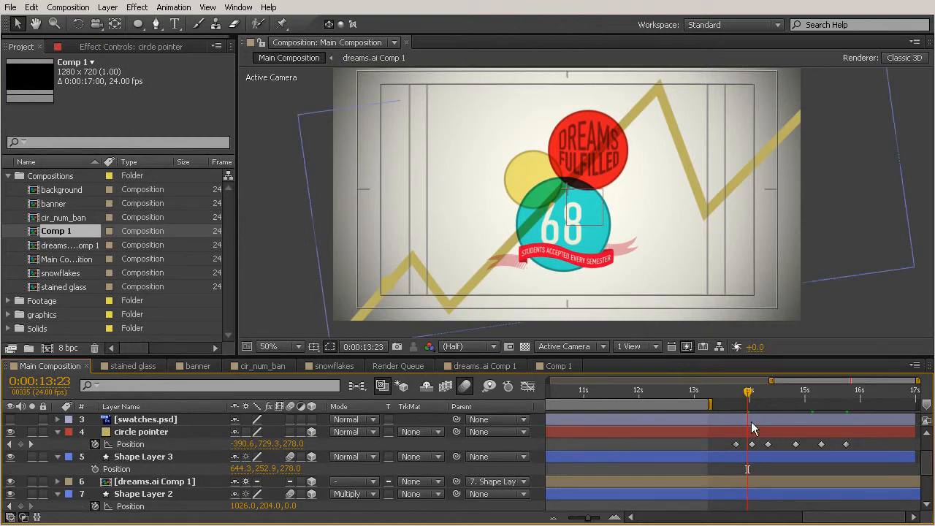
left_click_drag(593, 520, 588, 520)
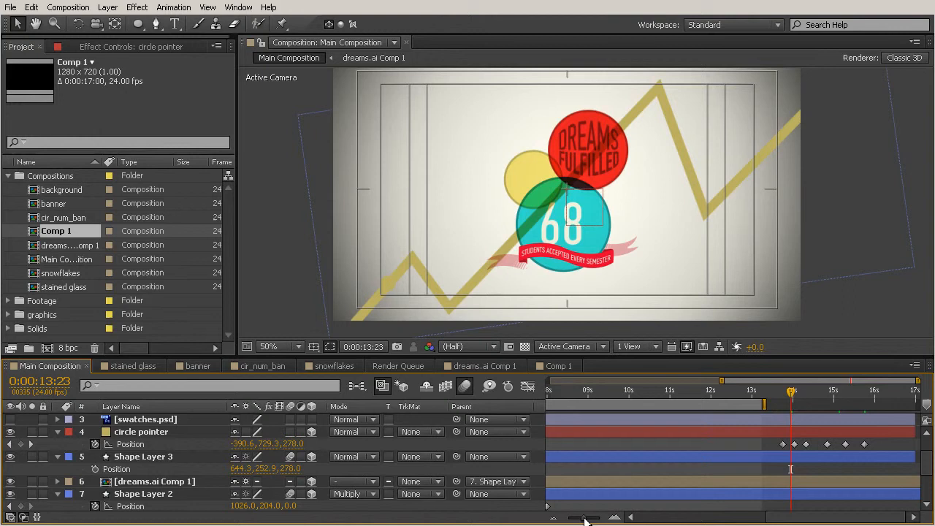
left_click(639, 455)
key("u")
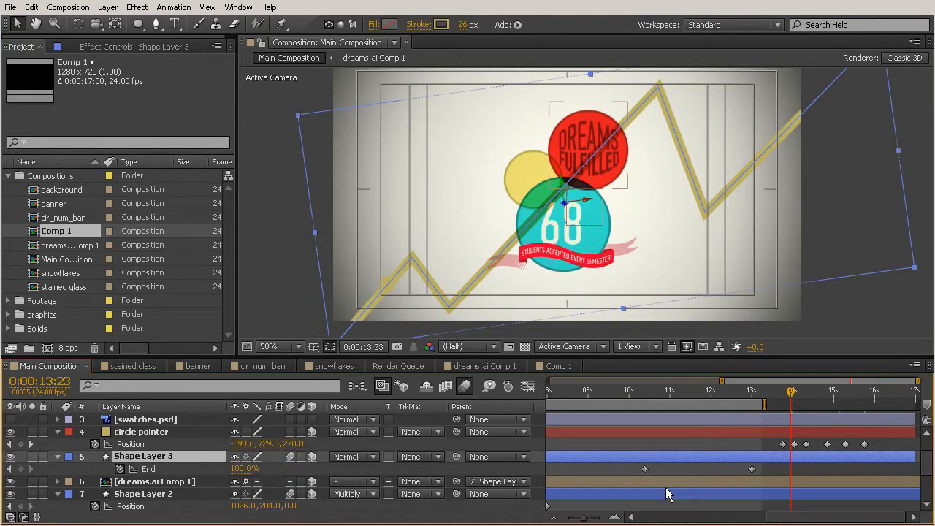
mouse_move(652, 401)
left_mouse_down()
mouse_move(643, 395)
mouse_move(723, 418)
mouse_move(645, 413)
left_mouse_up()
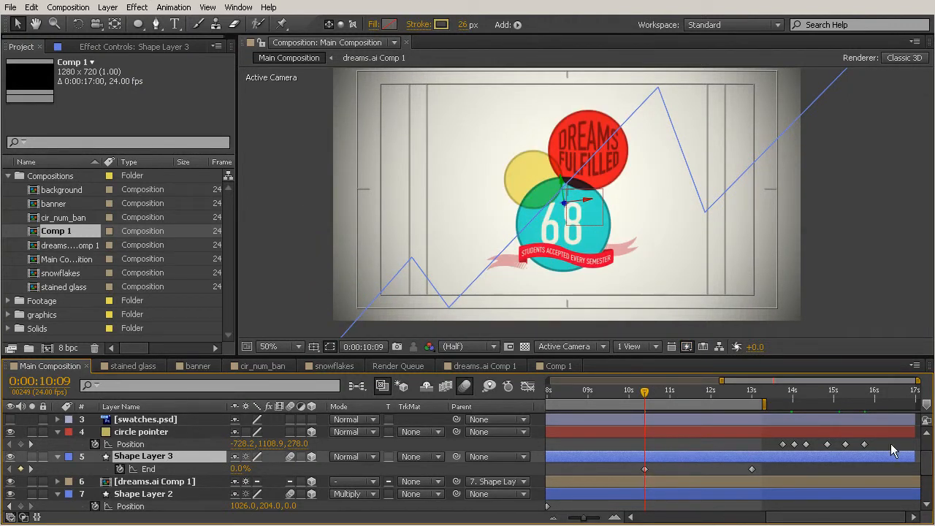
left_click_drag(883, 440, 645, 447)
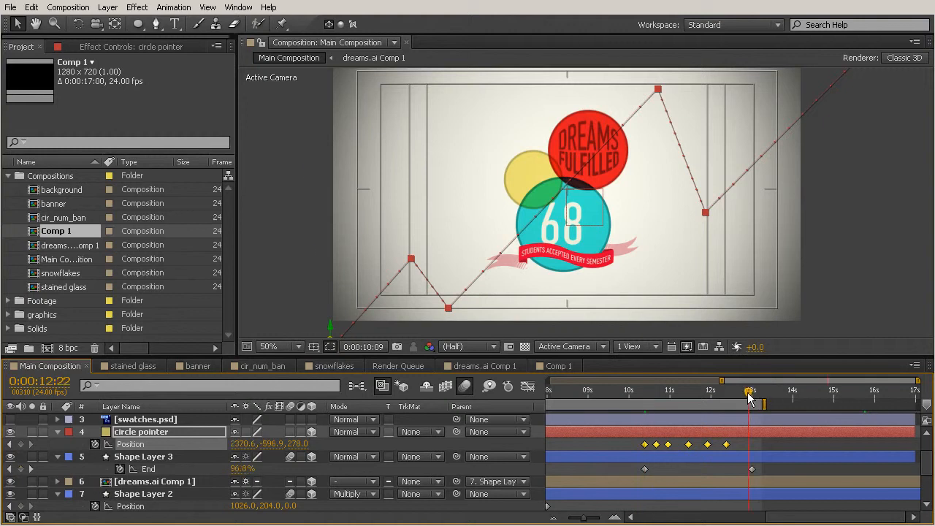
Move the last circle pointer Position keyframe to 0:00:13:00, aligning it with Shape Layer 3's last End keyframe
left_click_drag(752, 395, 756, 395)
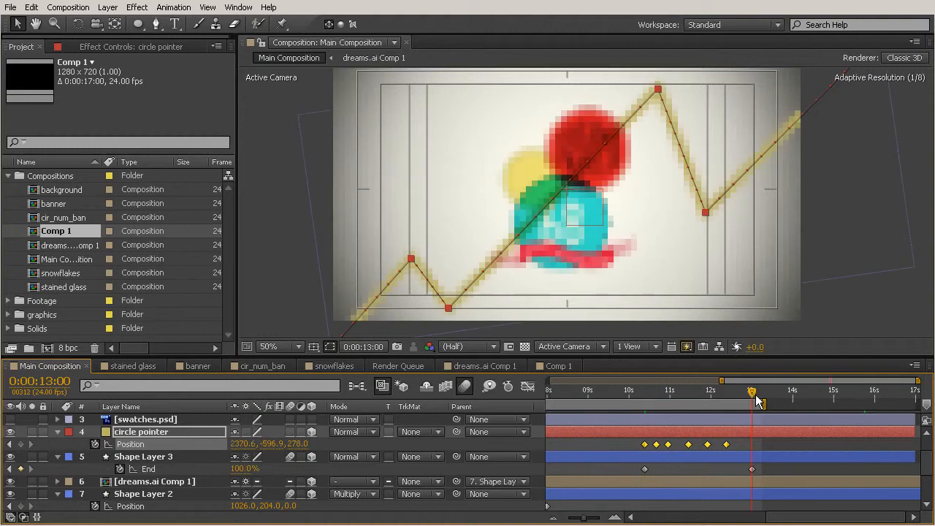
left_click(787, 446)
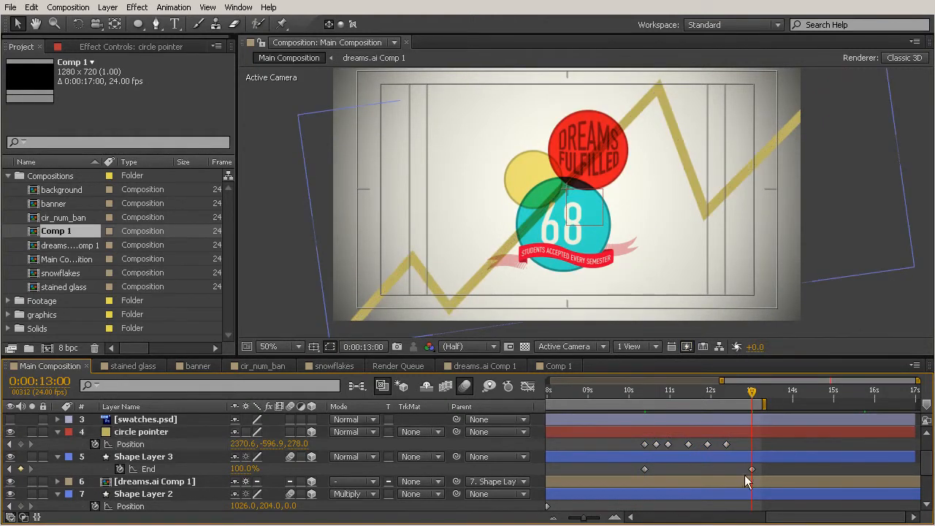
left_click(727, 444)
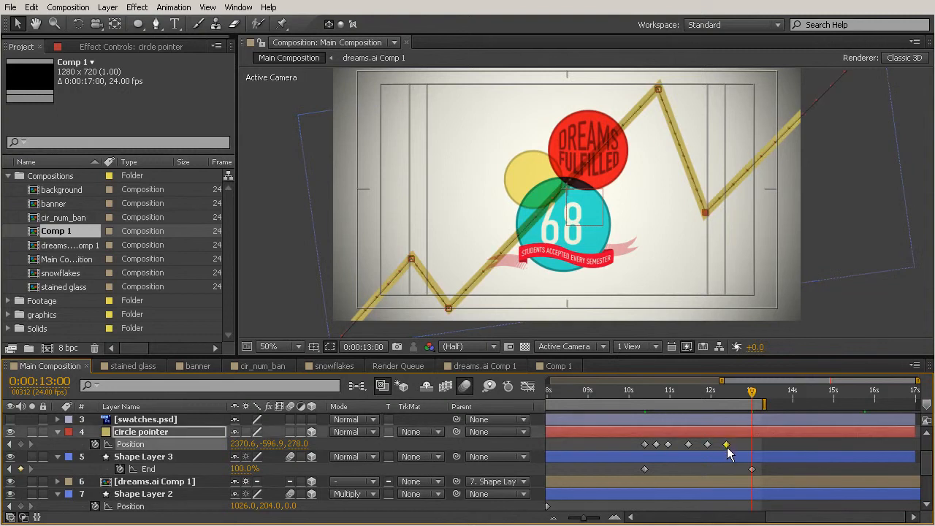
left_click_drag(727, 443, 751, 446)
Hide the circle pointer and add layer markers on Shape Layer 3 where its stroke reaches the zigzag corners
left_click_drag(753, 391, 694, 414)
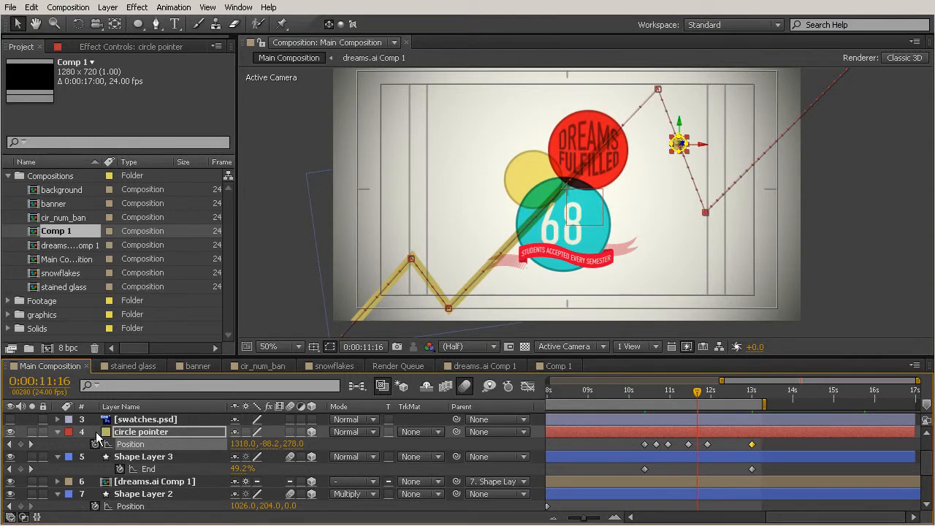
left_click(11, 432)
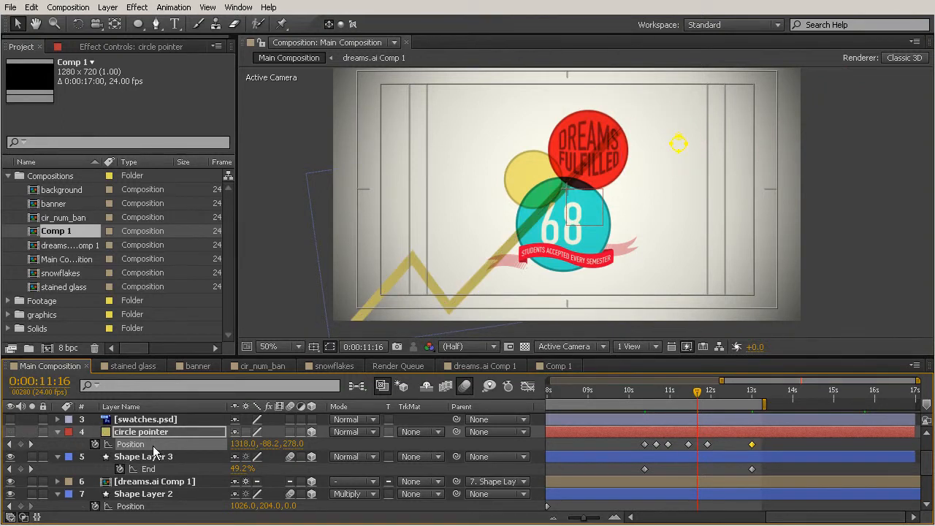
left_click(800, 445)
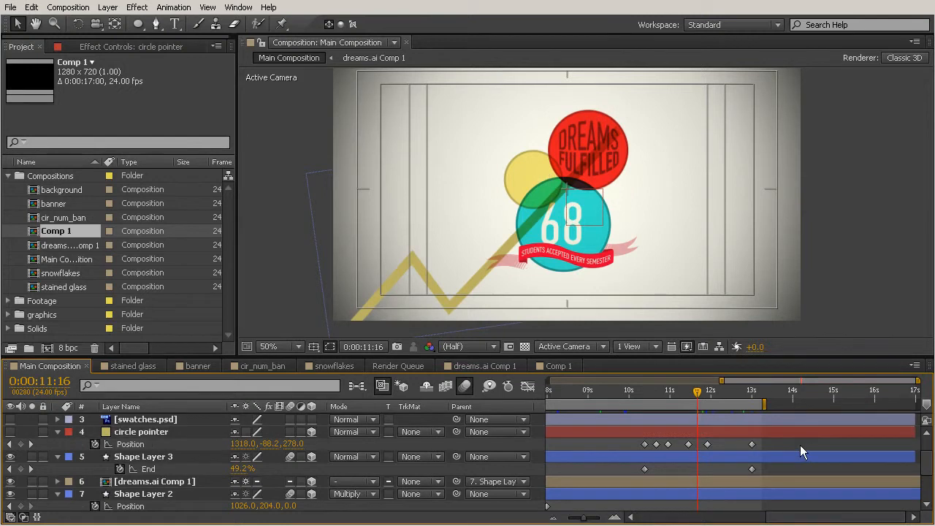
left_click(644, 398)
left_click_drag(646, 399, 660, 398)
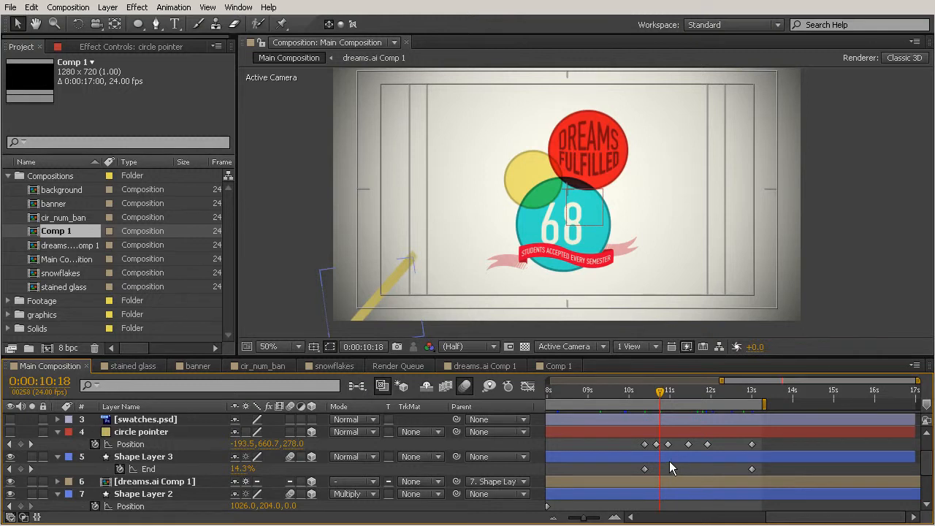
left_click(670, 460)
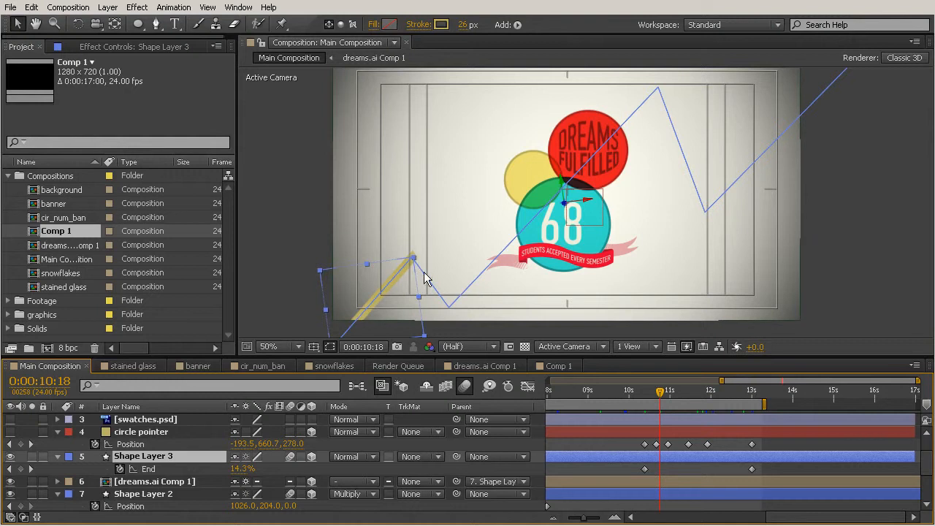
mouse_move(754, 469)
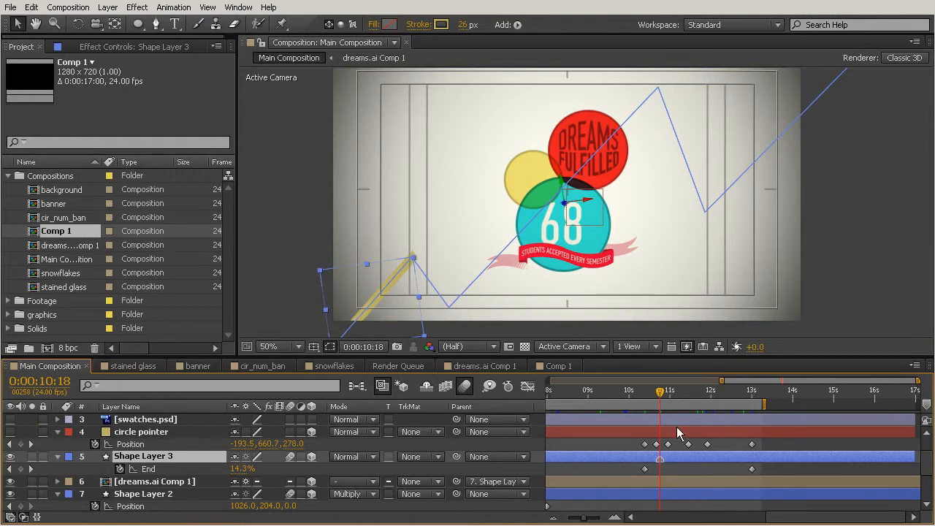
left_click_drag(660, 399, 667, 403)
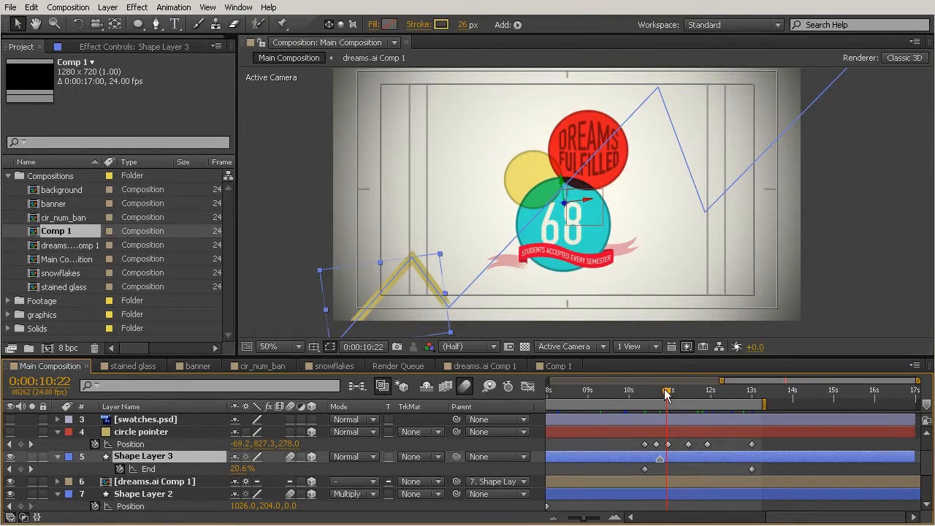
left_click_drag(668, 392, 705, 400)
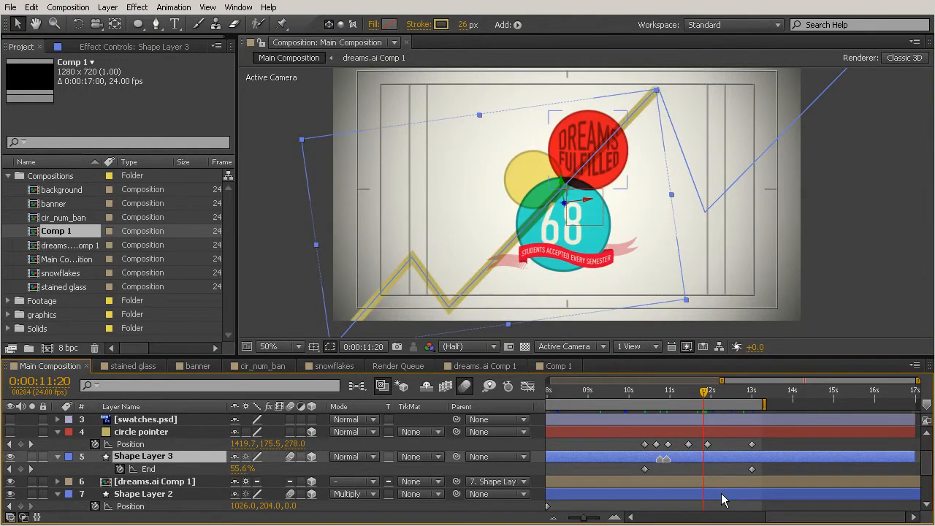
key("KP_Multiply")
left_click_drag(706, 391, 721, 393)
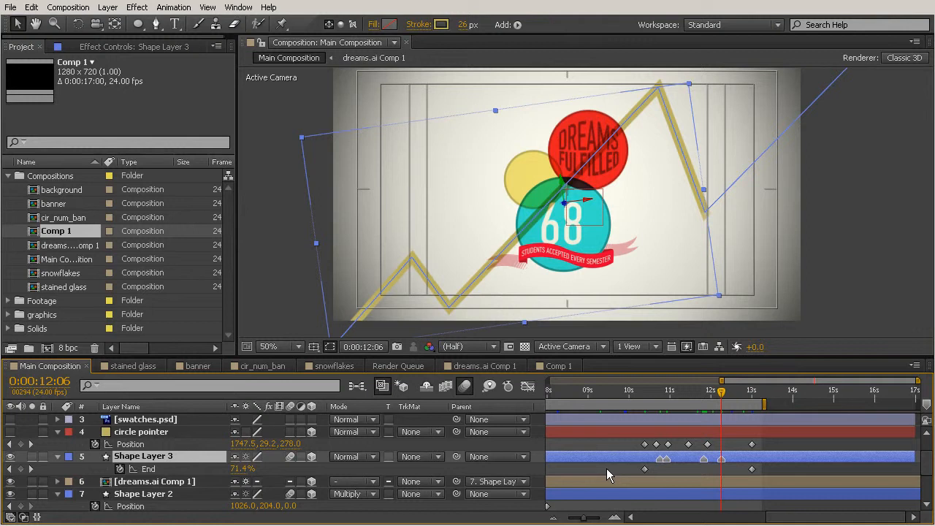
Retime the middle Position keyframes onto the markers at 0:00:12:06, 0:00:11:20 and 0:00:10:18
left_click_drag(708, 445, 721, 446)
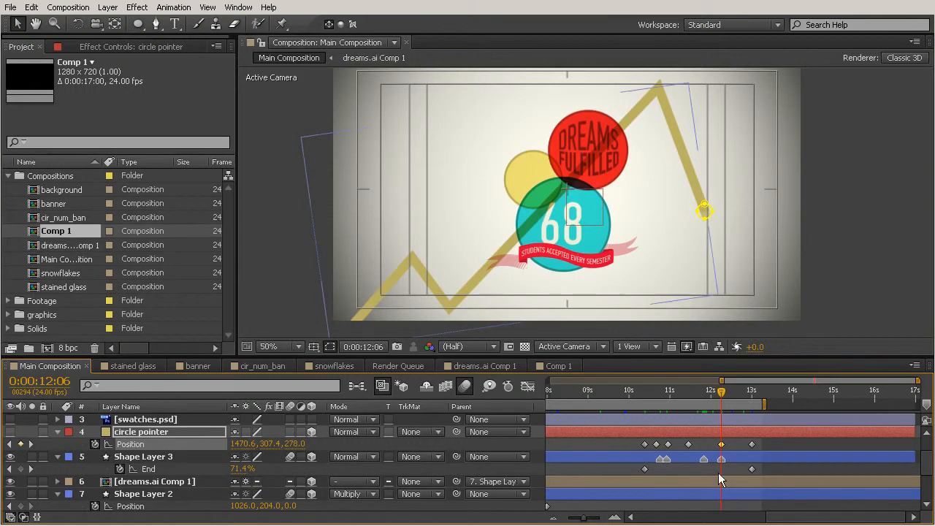
left_click_drag(722, 393, 710, 397)
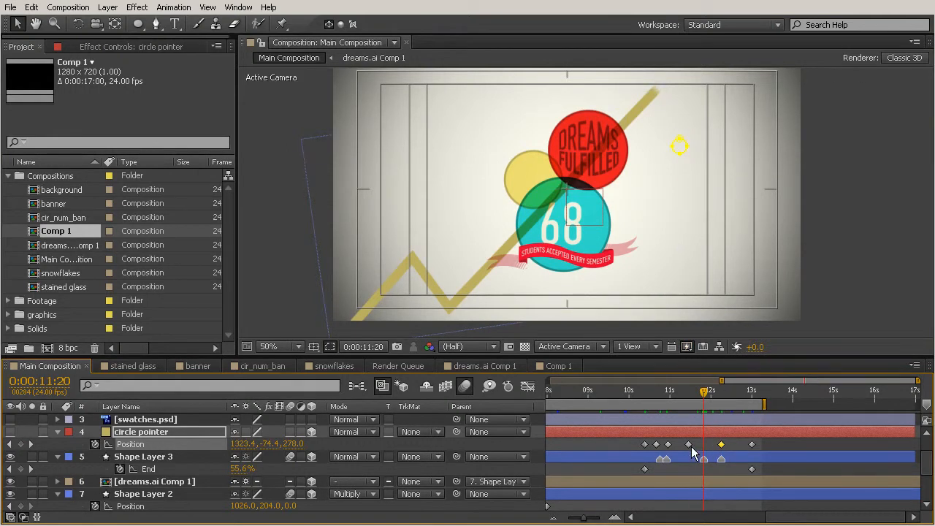
left_click_drag(689, 444, 703, 445)
left_click_drag(703, 398, 668, 399)
left_click_drag(674, 445, 659, 445)
left_click(660, 392)
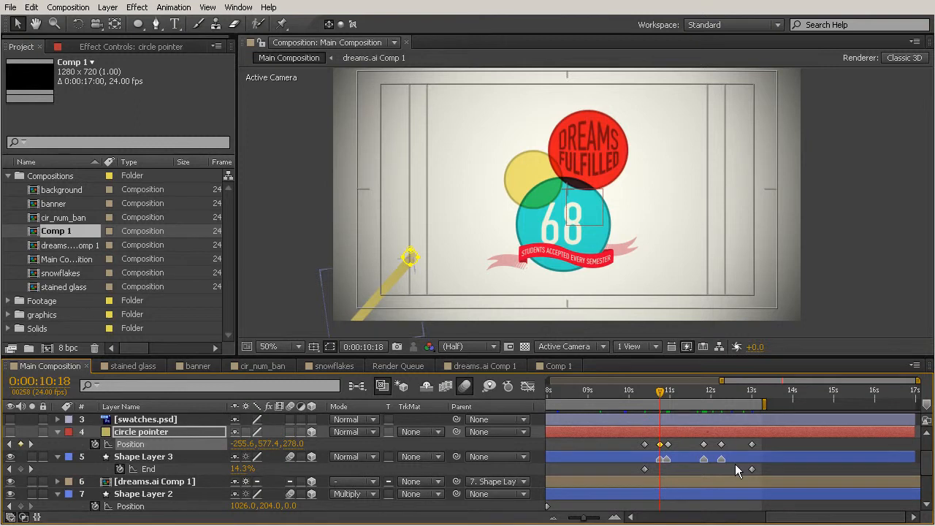
Show the circle pointer again and set the work area from 0:00:10:05 to 0:00:13:13
left_click(10, 432)
left_click_drag(632, 391, 637, 390)
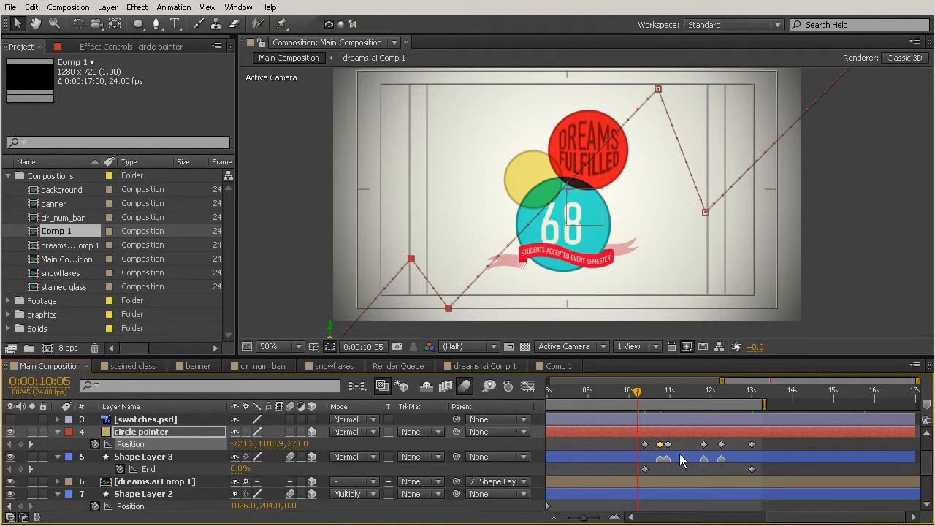
key("b")
left_click_drag(642, 391, 776, 406)
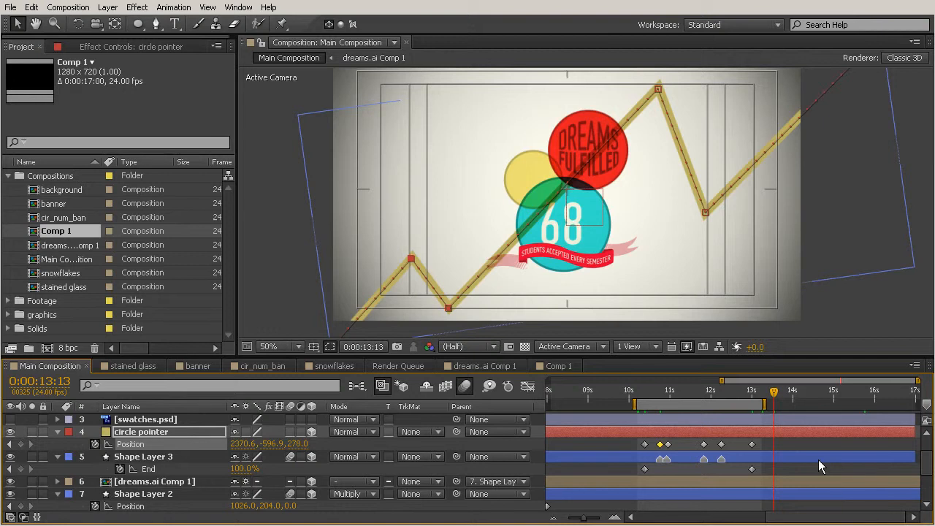
key("n")
Preview the work area to watch the circle pointer following the drawing stroke
left_click_drag(774, 392, 770, 439)
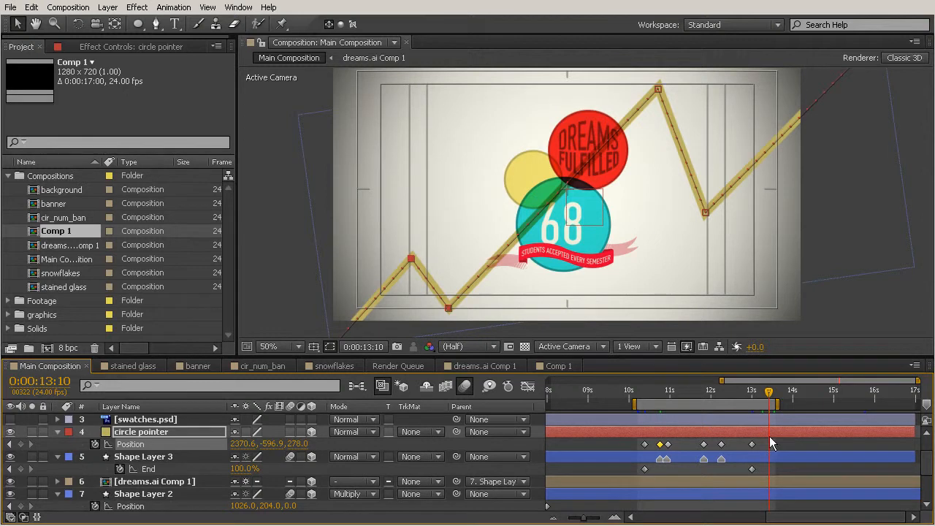
key("Page_Up")
key("Page_Up")
key("KP_0")
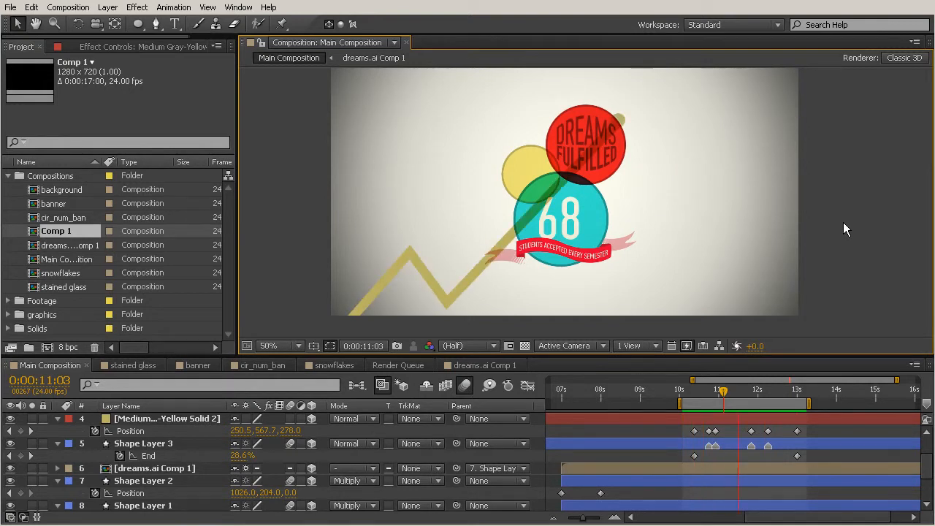
key("space")
Scale the circle pointer solid up to 158%
left_click(160, 417)
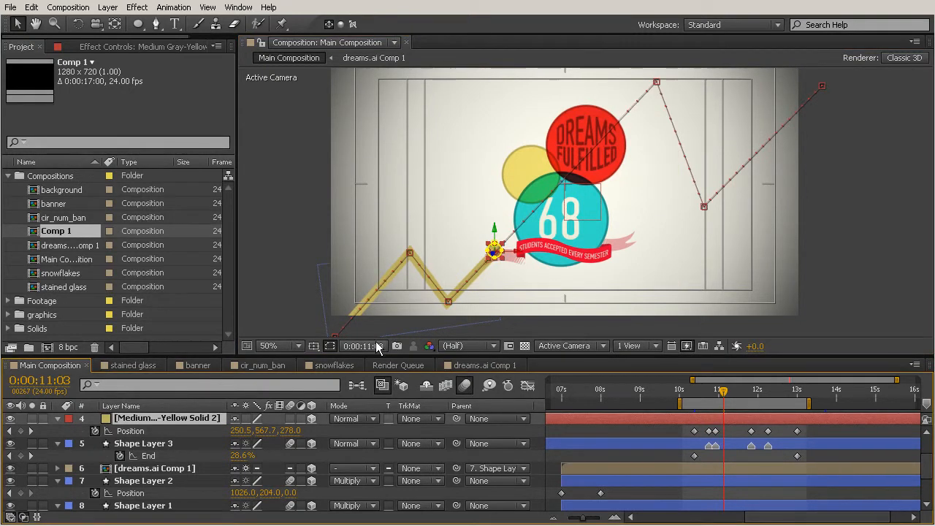
key("s")
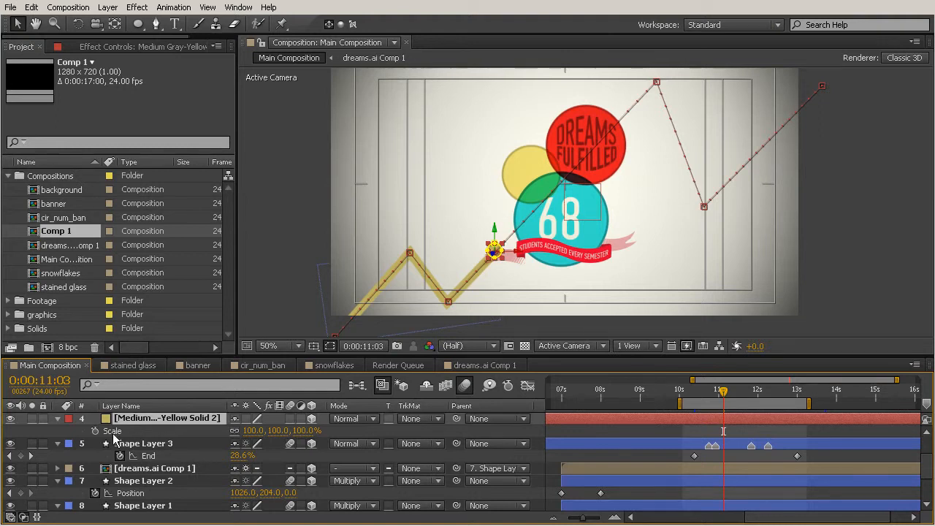
left_click_drag(251, 430, 290, 430)
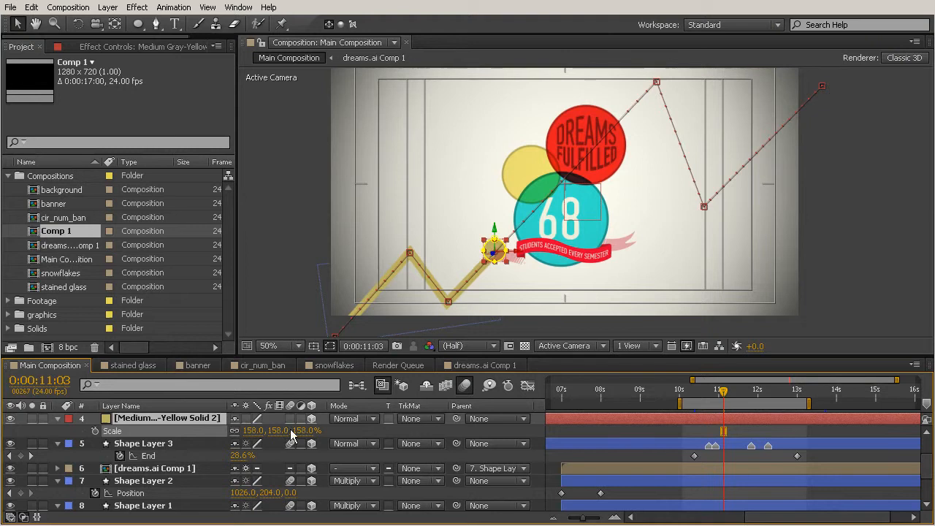
left_click(713, 281)
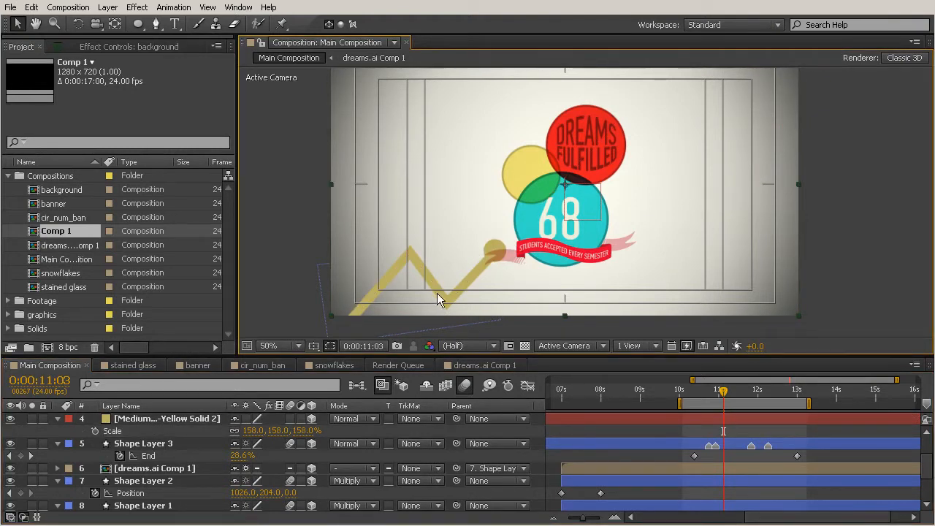
Scrub the timeline to check the enlarged circle travelling along the zigzag line
left_click(770, 391)
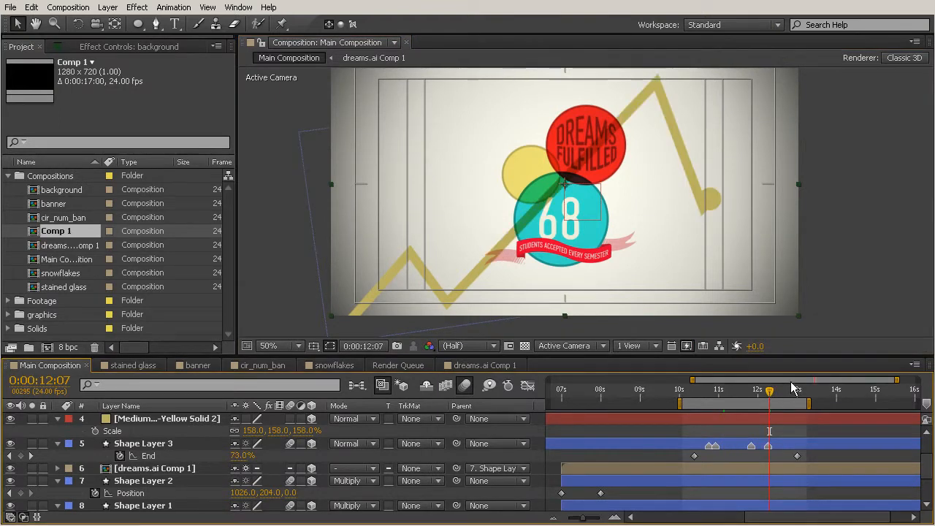
left_click_drag(769, 392, 779, 392)
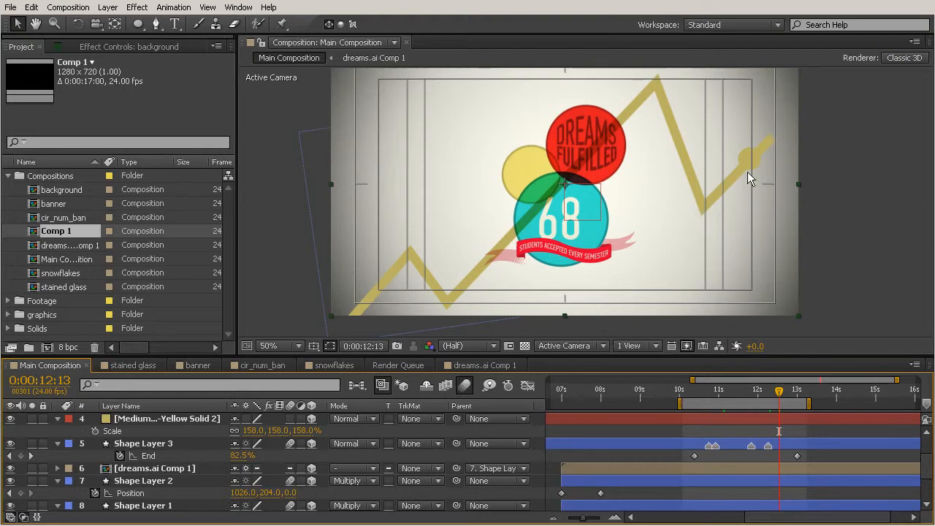
left_click(697, 199)
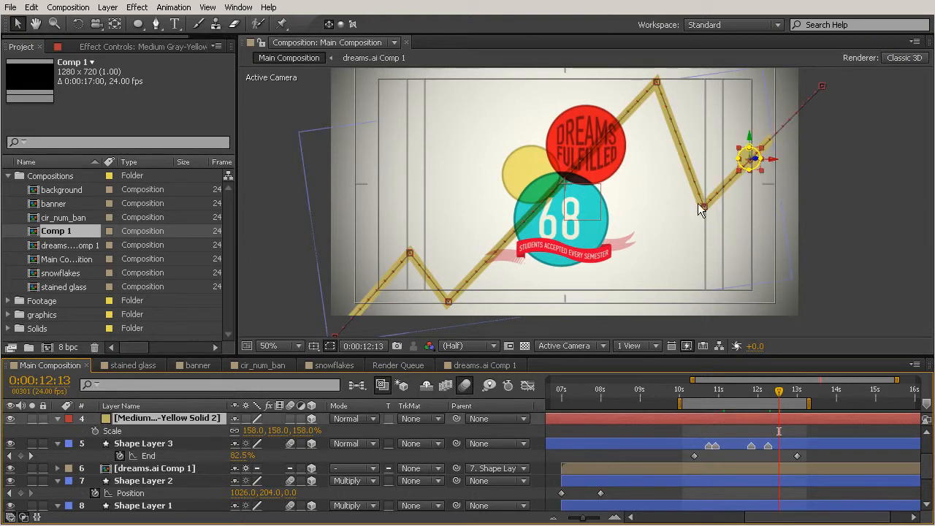